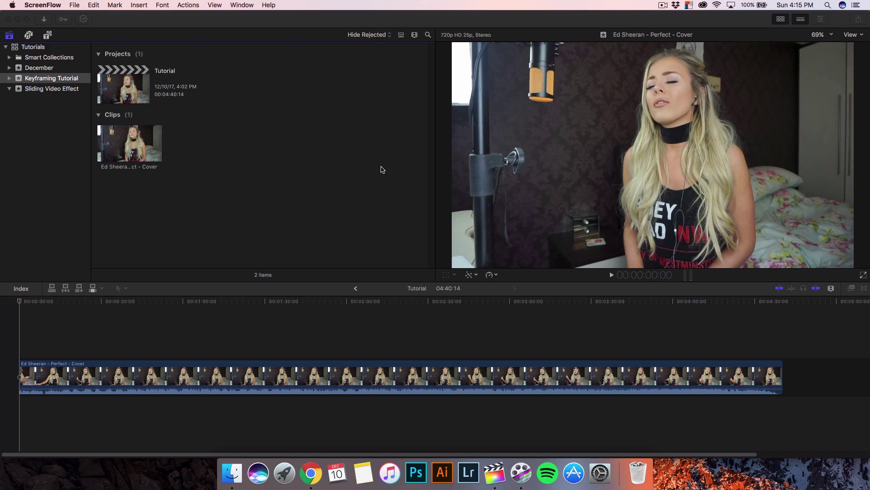
Scrub the playhead between about 2:16 and 2:22 and select the cover song clip
left_click(408, 301)
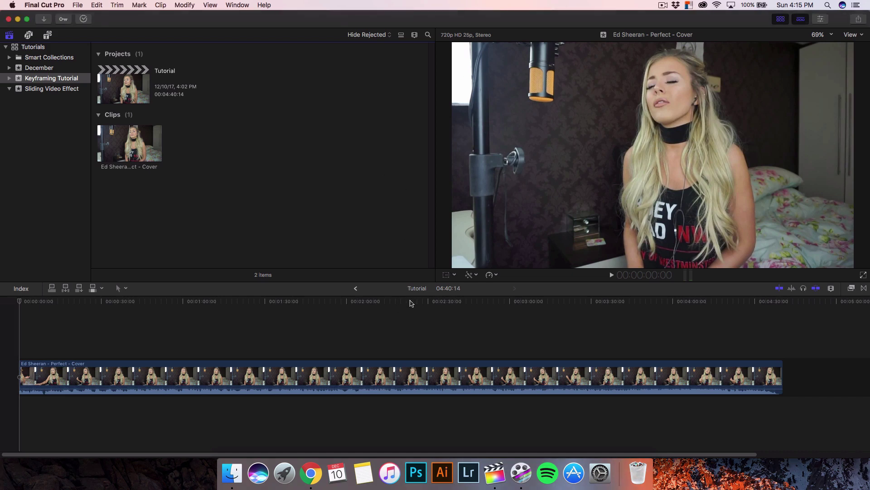
left_click_drag(408, 302, 393, 302)
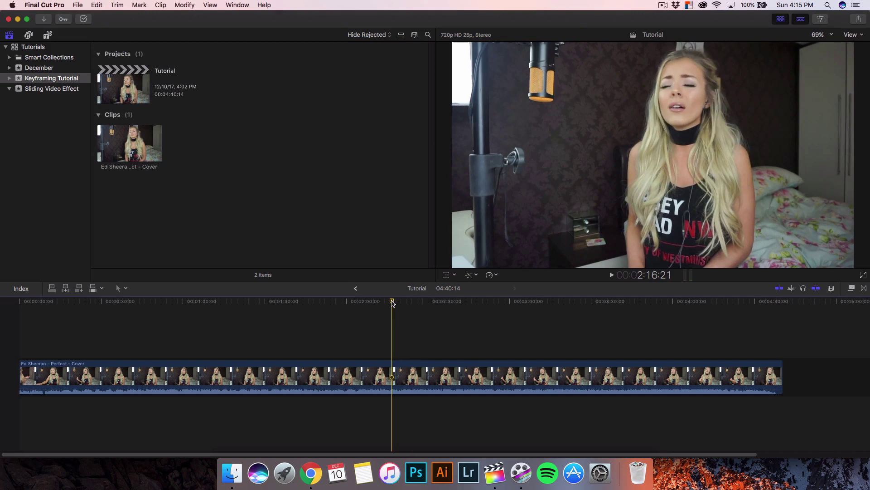
mouse_move(393, 303)
left_mouse_down()
mouse_move(400, 305)
mouse_move(390, 303)
left_mouse_up()
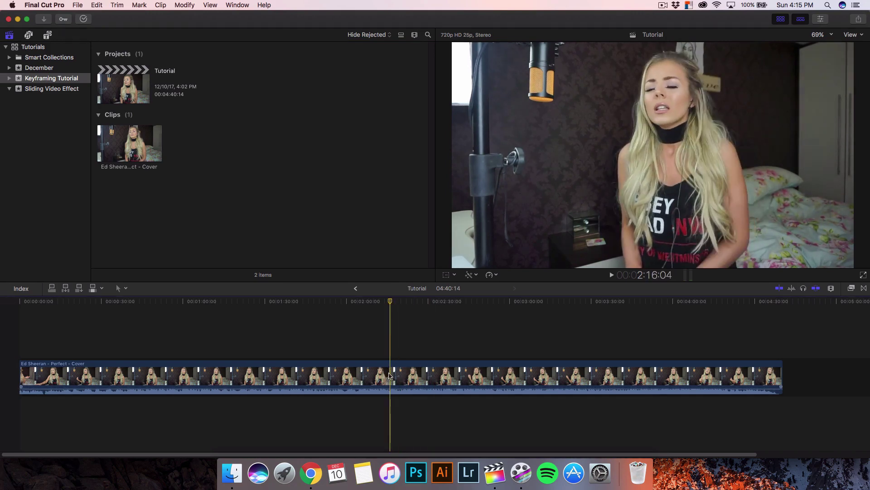
left_click(390, 375)
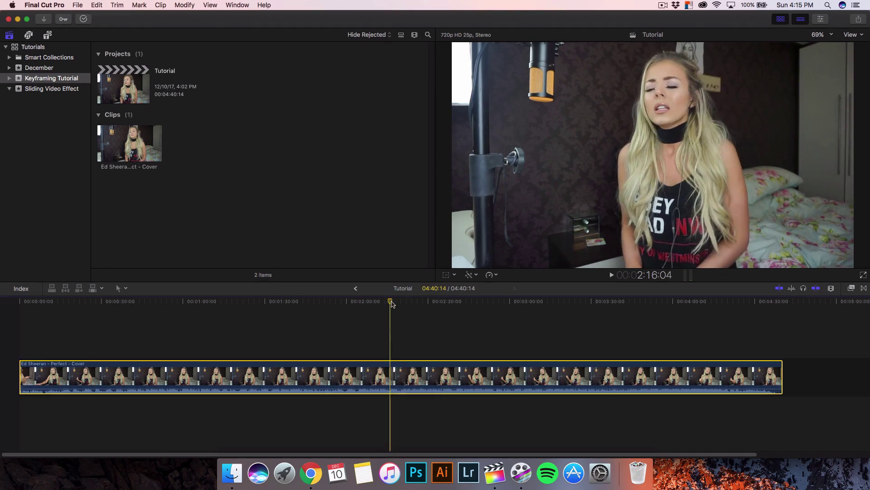
Play the song from around 51 seconds, then zoom the timeline in near 11 seconds
left_click_drag(392, 303, 456, 302)
left_click_drag(469, 342, 186, 359)
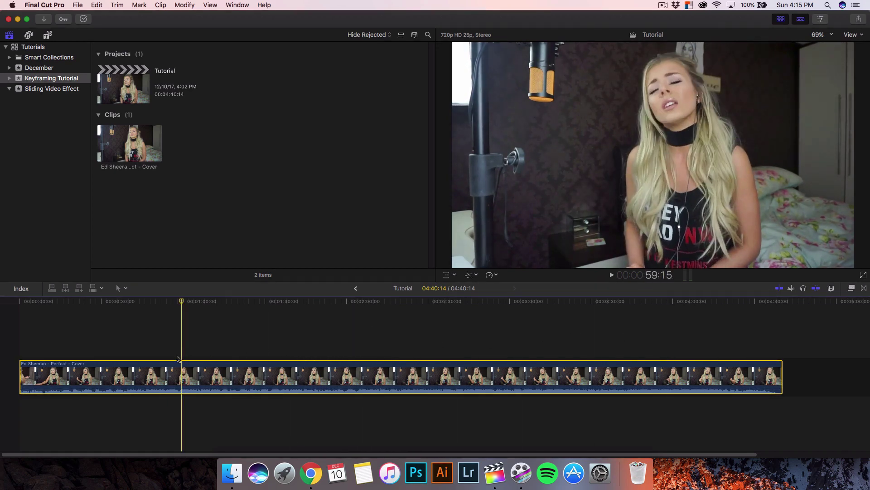
left_click(184, 302)
left_click_drag(184, 302, 279, 307)
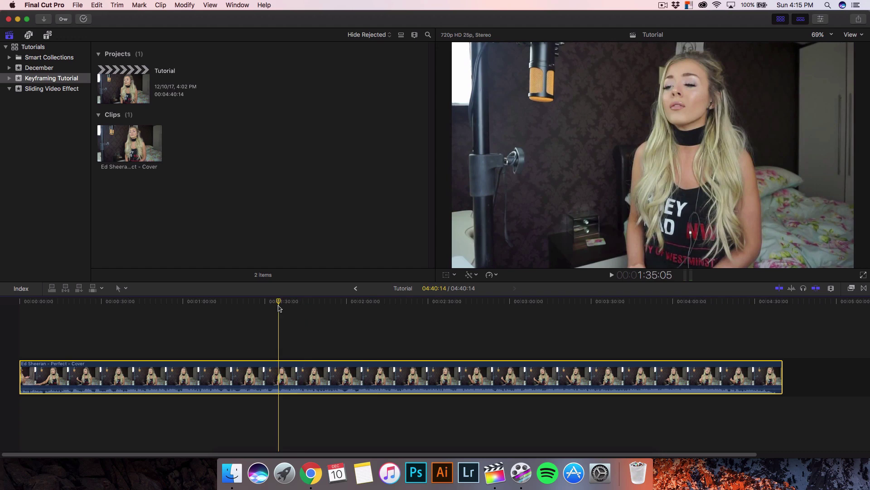
left_click_drag(279, 308, 68, 308)
key("space")
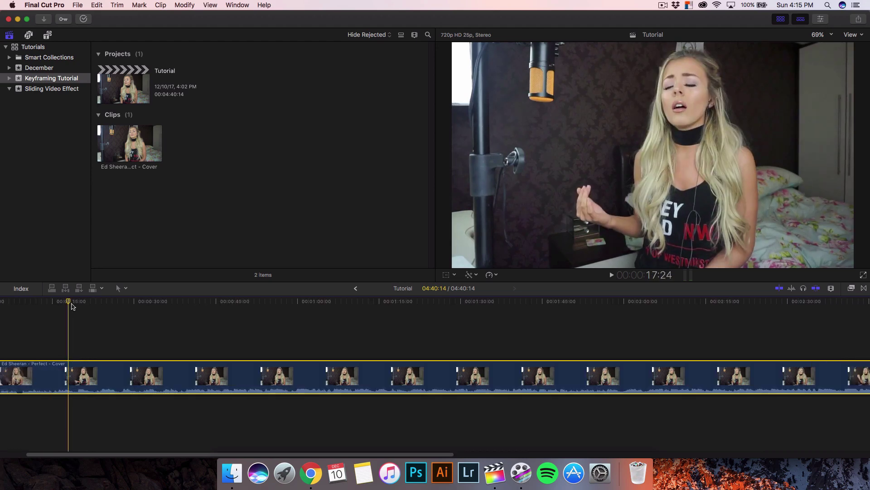
key("super+equal")
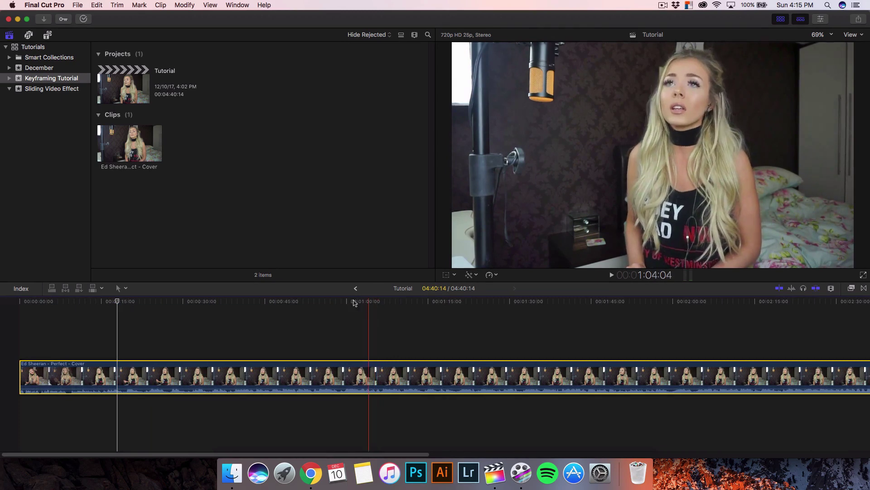
left_click_drag(117, 301, 82, 301)
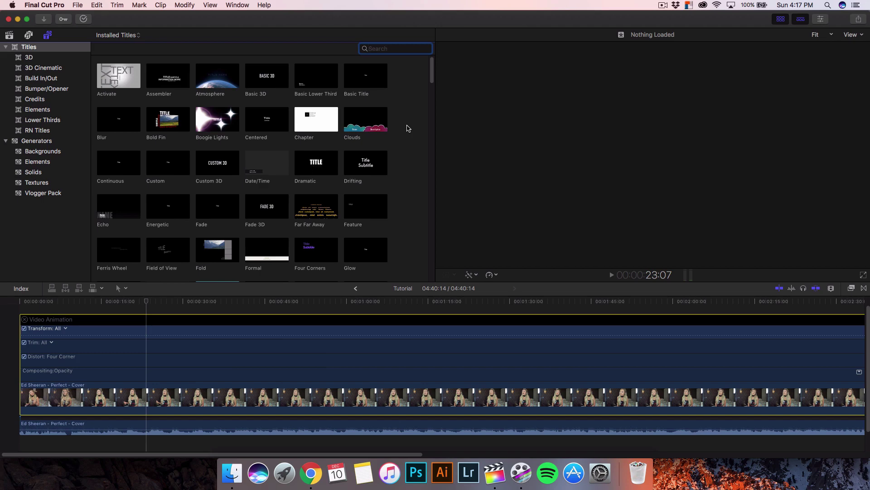
Snap the RN Titles Instagram Tag Title to the playhead at the clip start and open its Inspector
left_click(21, 132)
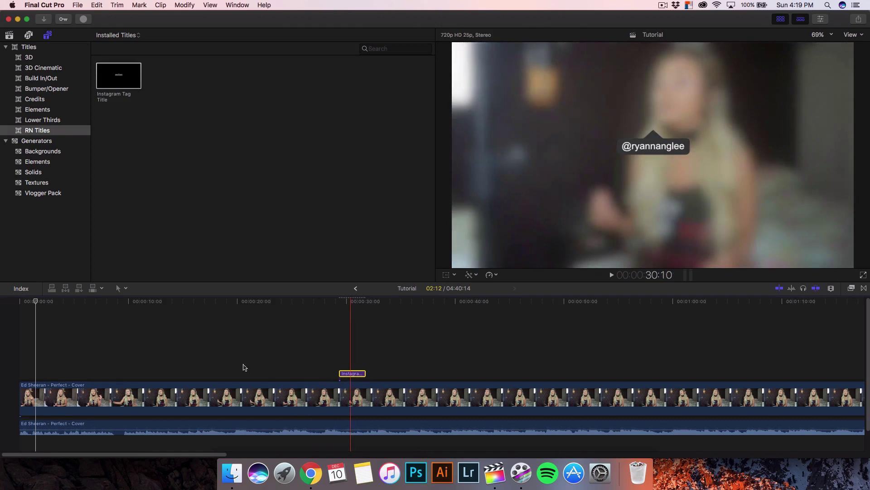
left_click_drag(352, 371, 48, 373)
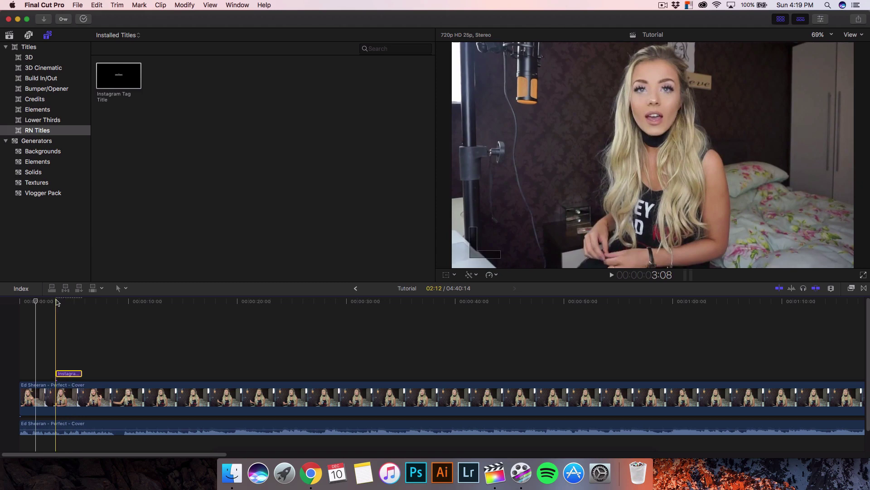
left_click(37, 303)
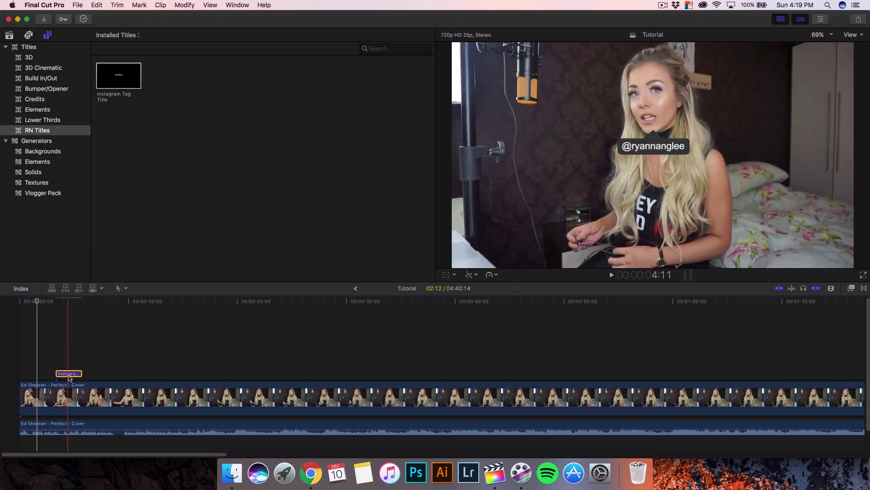
left_click_drag(63, 374, 44, 376)
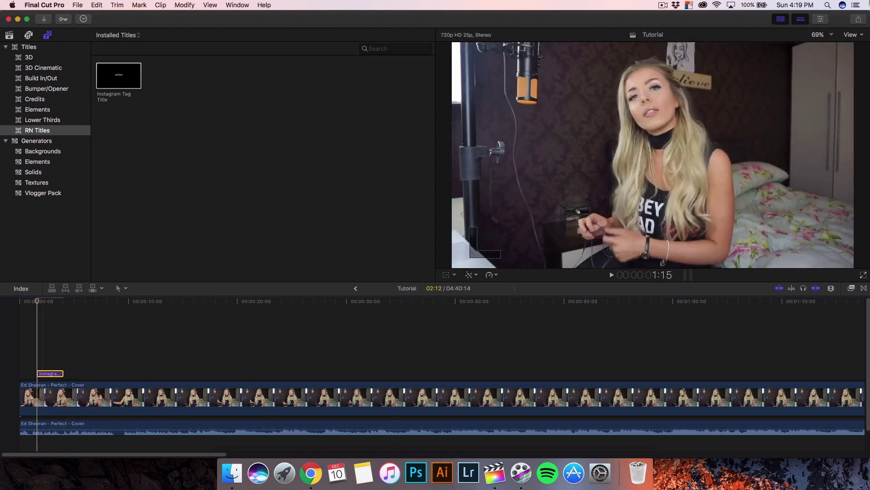
left_click(780, 20)
left_click(821, 19)
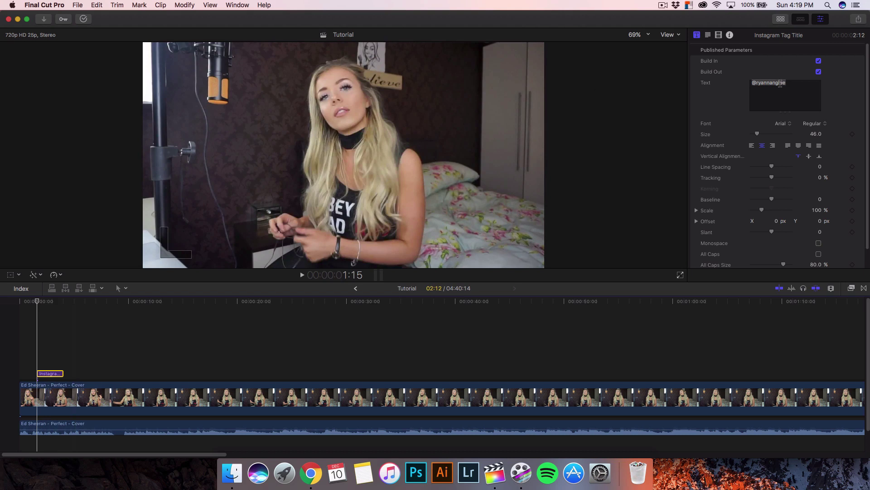
Replace the tag's handle text with the new Instagram handle and show its Video transform settings
double_click(770, 82)
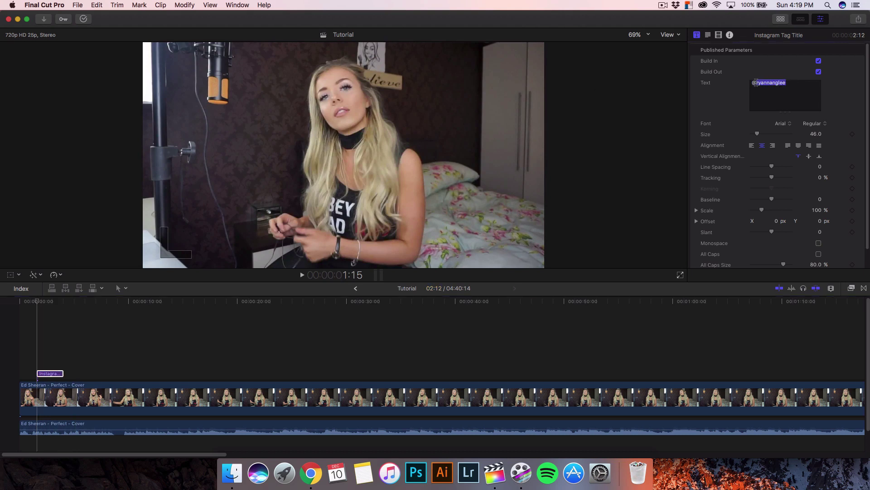
type("sa")
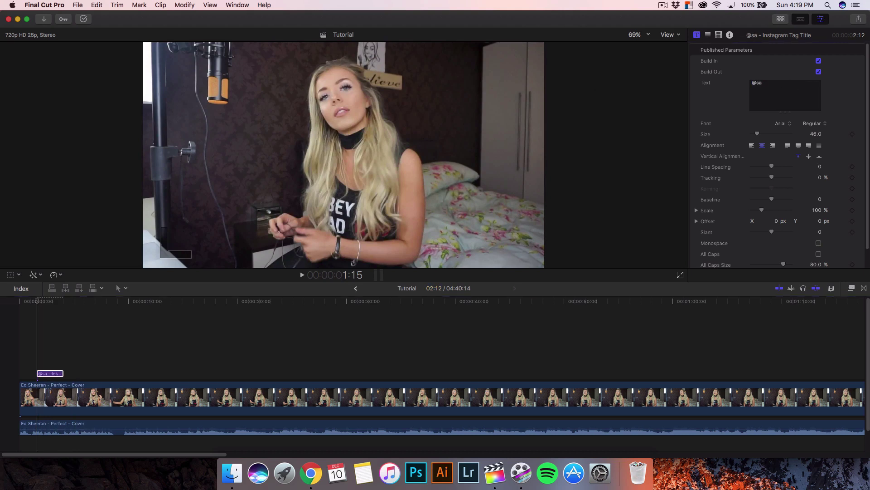
type("manthaharv")
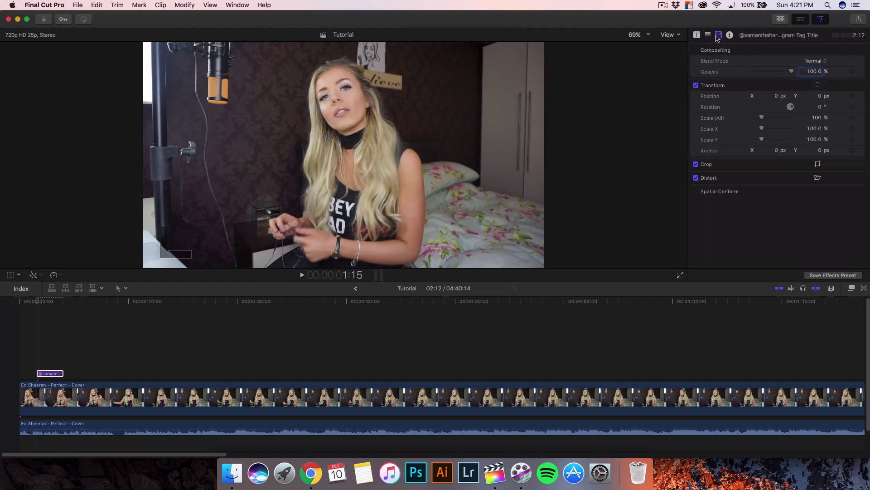
left_click(718, 35)
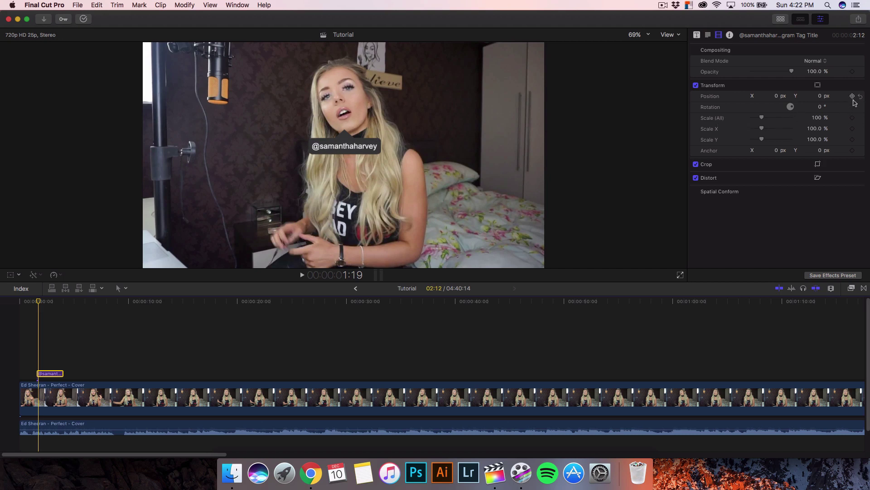
Turn on the viewer transform controls and set a position keyframe at the tag title's start
left_click_drag(380, 152, 272, 175)
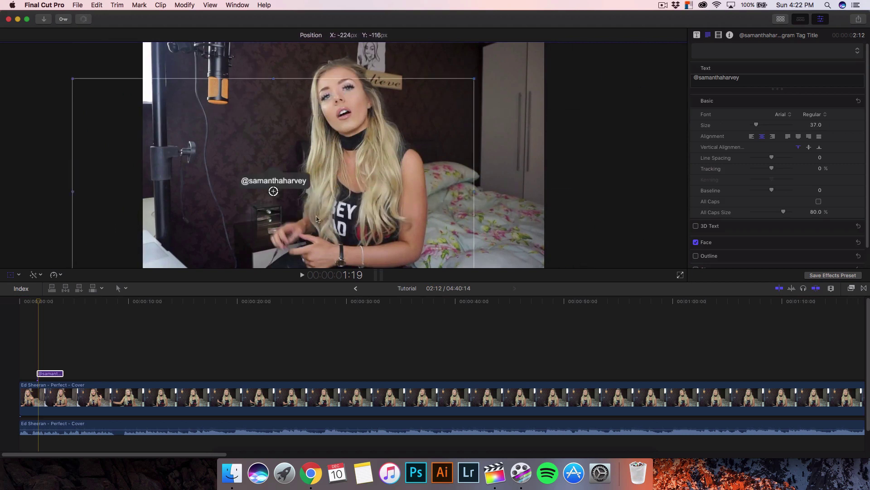
key("shift+t")
key("super+z")
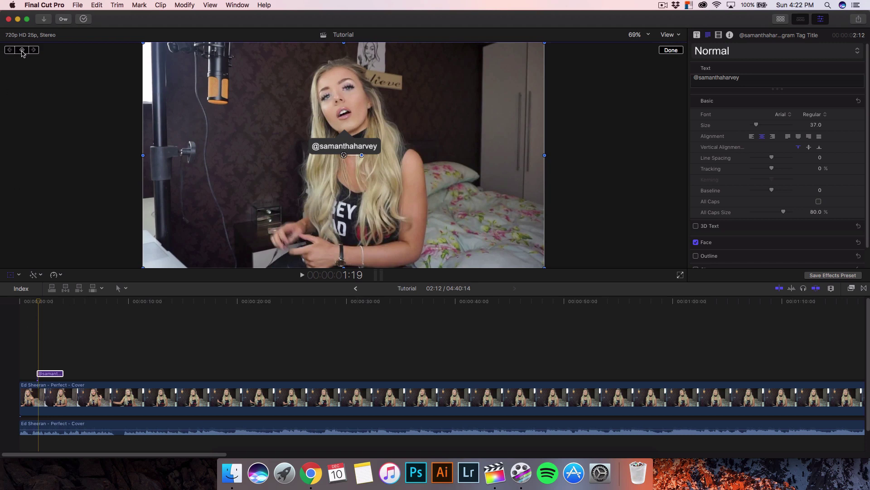
left_click(22, 50)
Test moving the tag up-right, undo it, and play back the title's beginning
left_click_drag(344, 155, 440, 143)
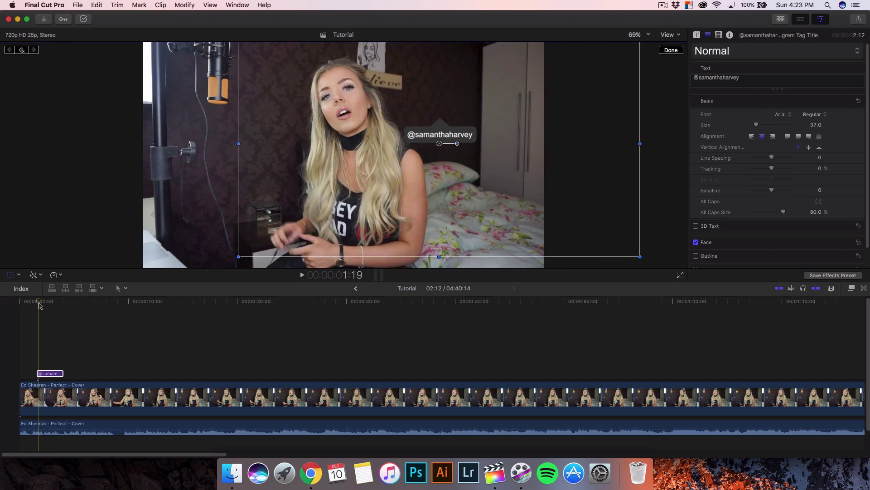
key("super+z")
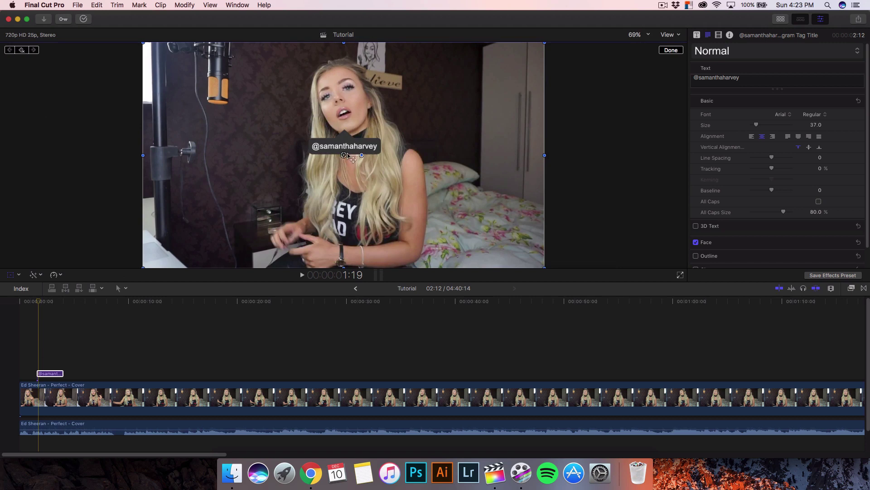
left_click(52, 302)
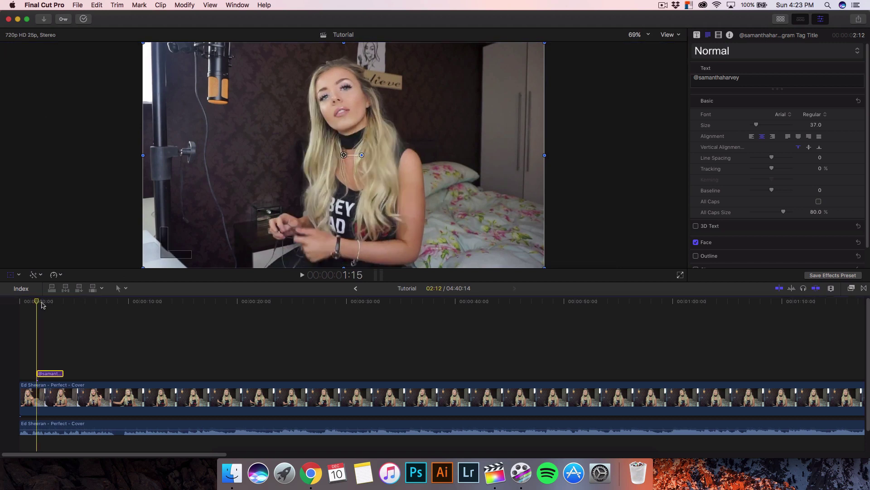
mouse_move(53, 305)
left_mouse_down()
mouse_move(62, 305)
mouse_move(38, 307)
mouse_move(62, 304)
mouse_move(40, 304)
left_mouse_up()
key("space")
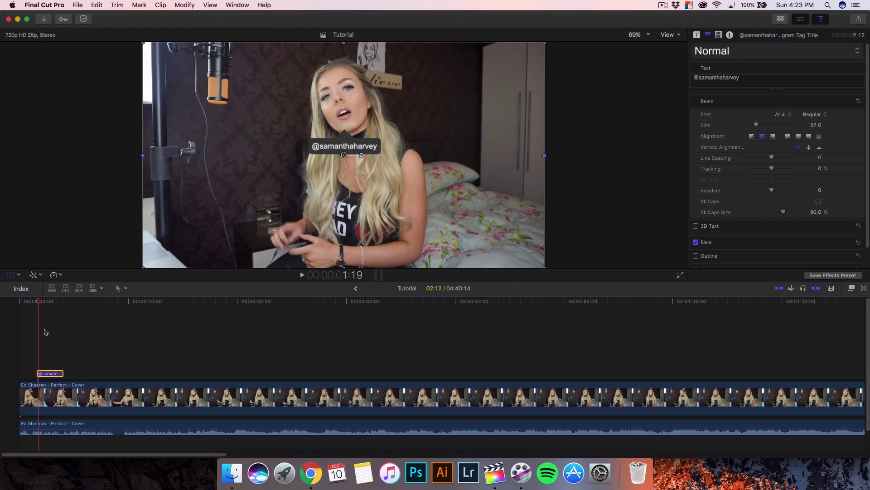
Preview the tag title from its start with skimming turned off
left_click_drag(381, 140, 449, 187)
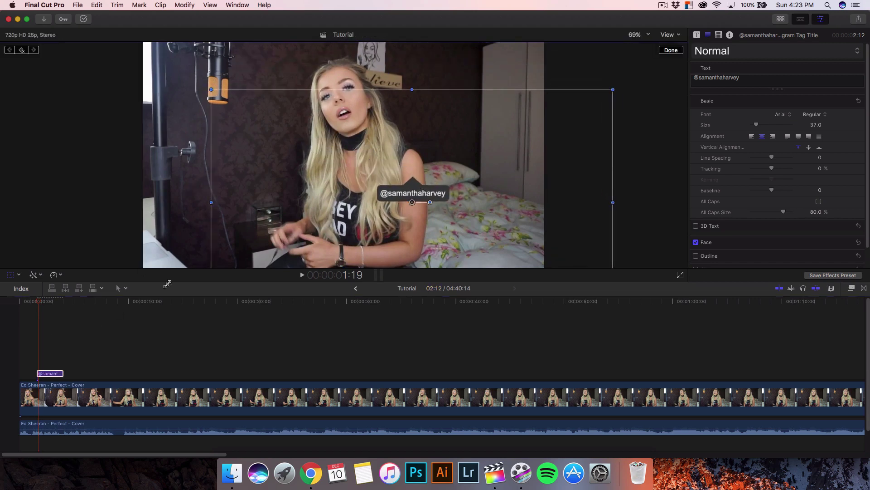
left_click(36, 301)
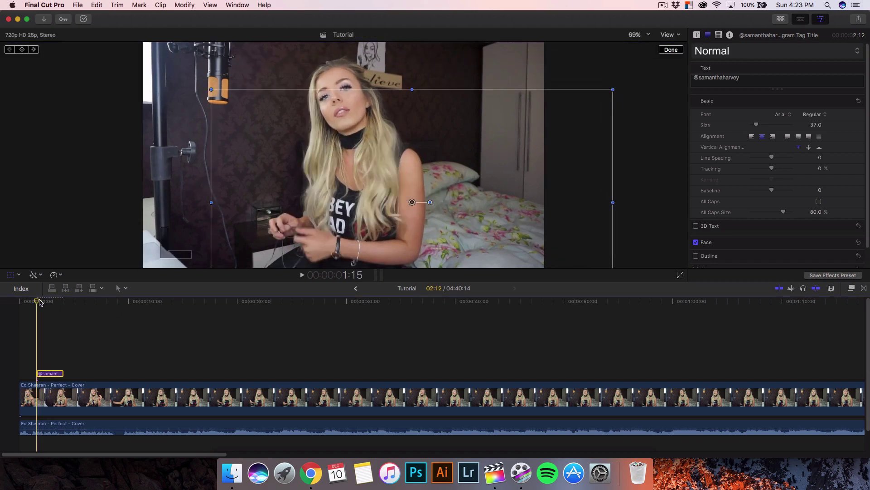
left_click(42, 301)
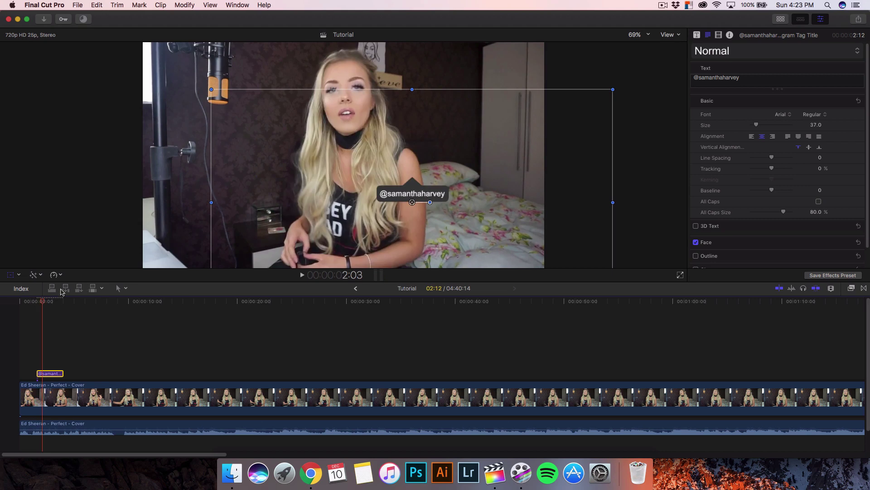
key("s")
key("space")
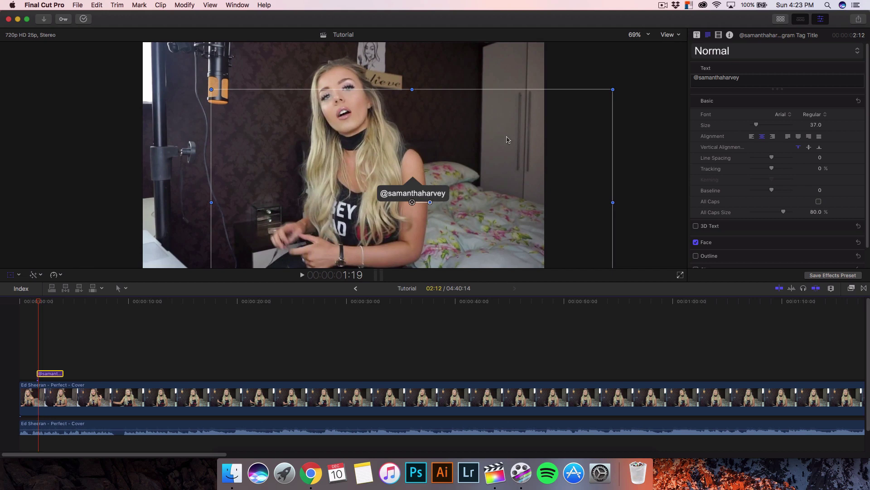
Add a position keyframe, then at 1:20 nudge the tag slightly right
left_click(10, 275)
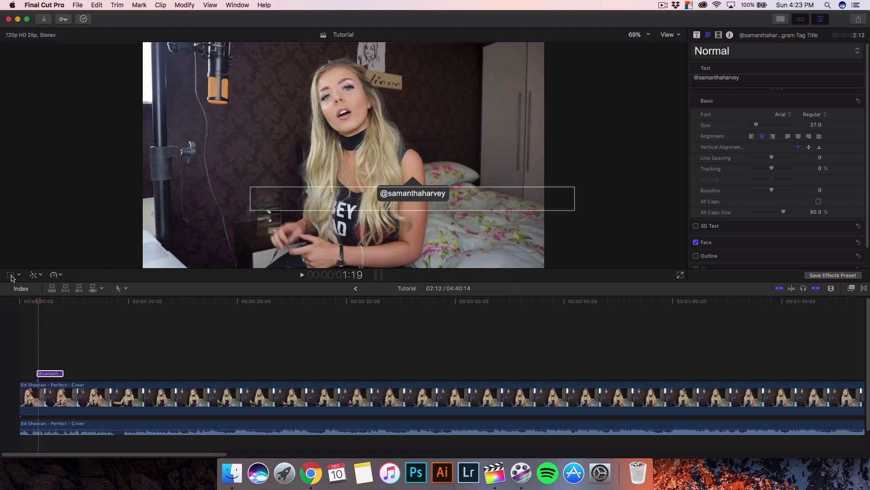
left_click(22, 50)
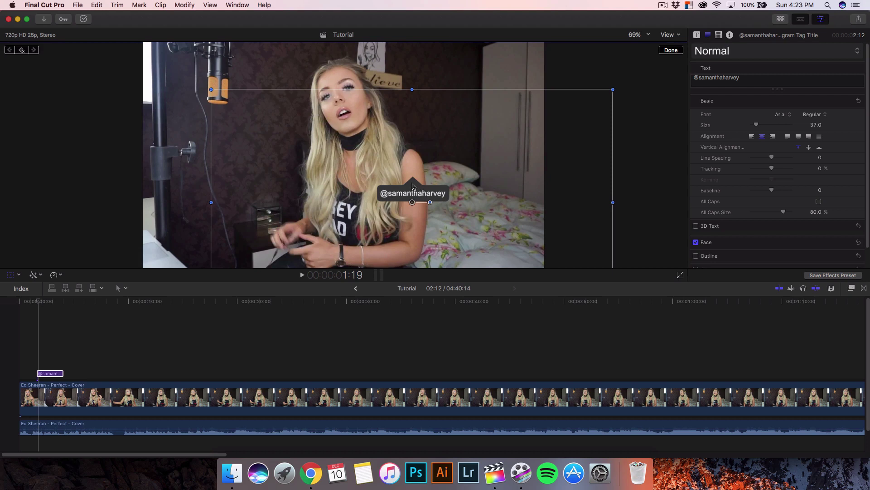
key("Right")
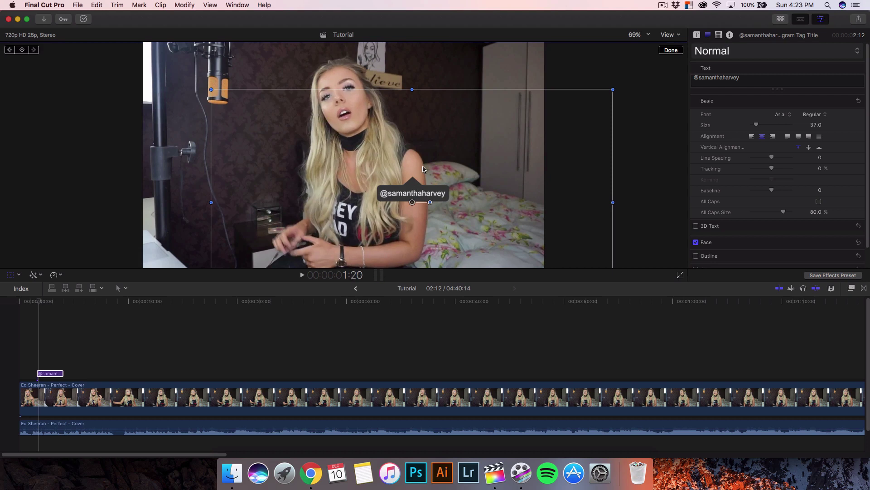
left_click_drag(416, 193, 418, 192)
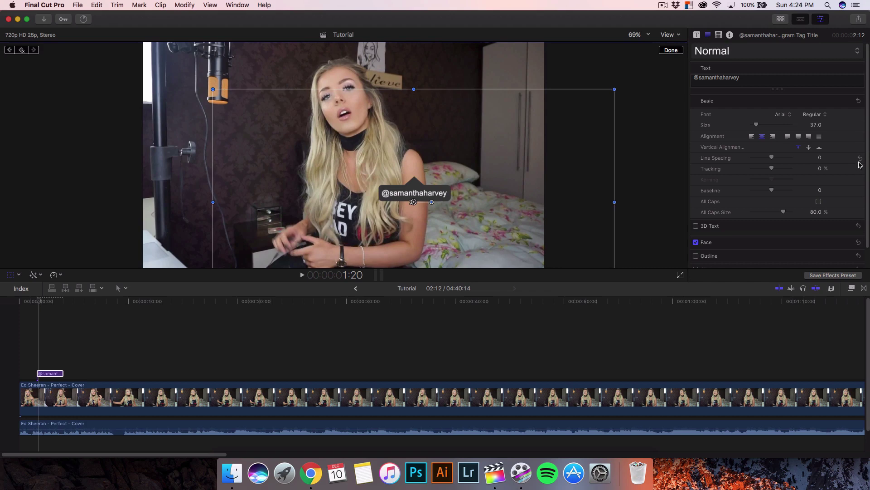
Show the title clip's video animation, zoom in, and select its first Transform keyframe
right_click(53, 375)
left_click(95, 404)
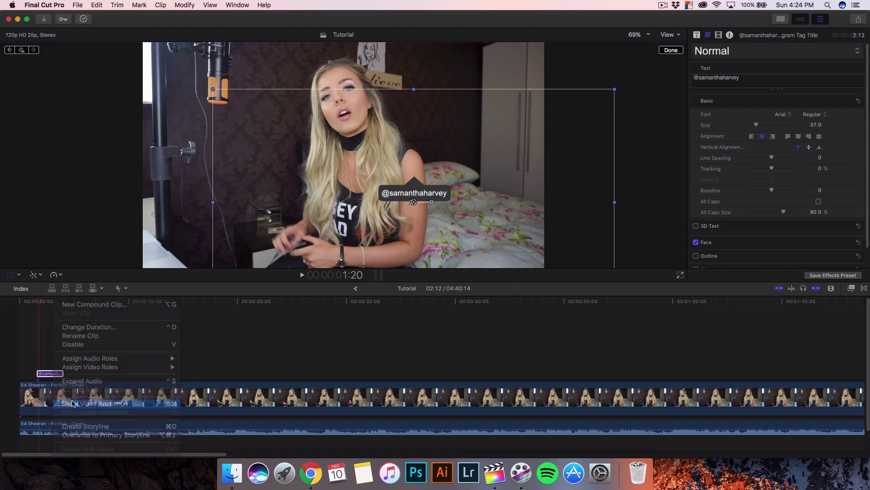
key("super+equal")
key("super+equal")
key("super+equal")
key("super+equal")
key("super+equal")
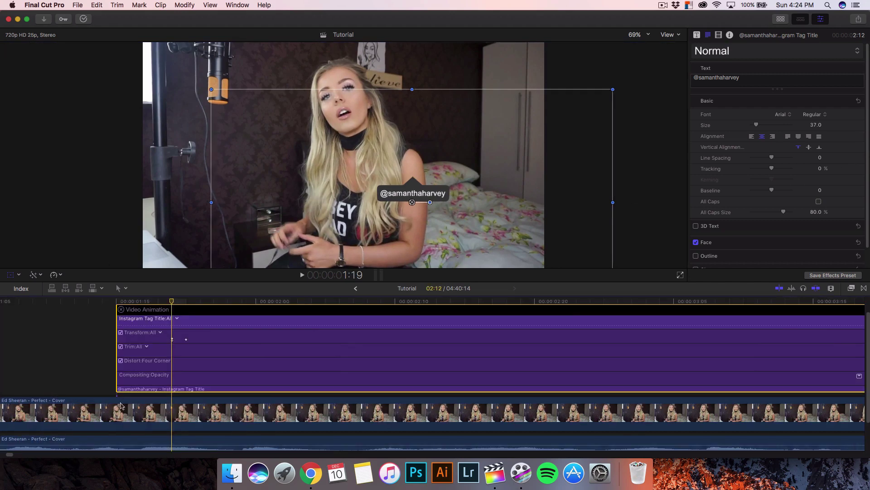
left_click(172, 339)
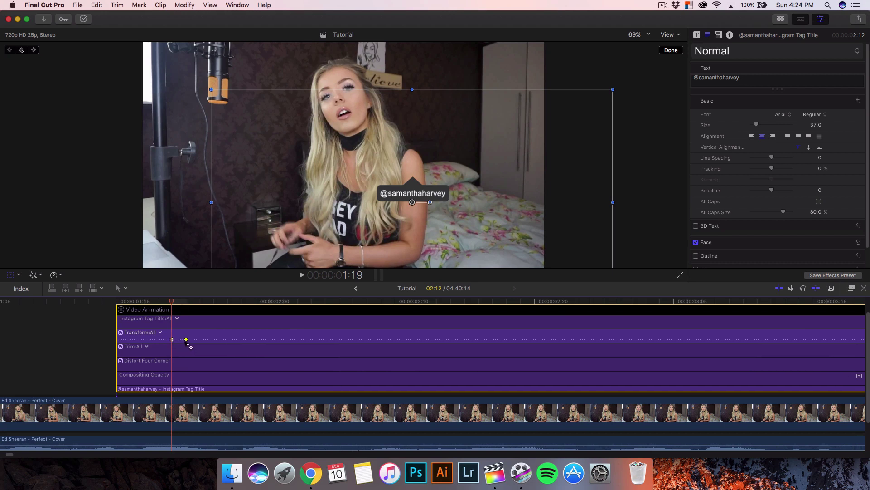
left_click(186, 301)
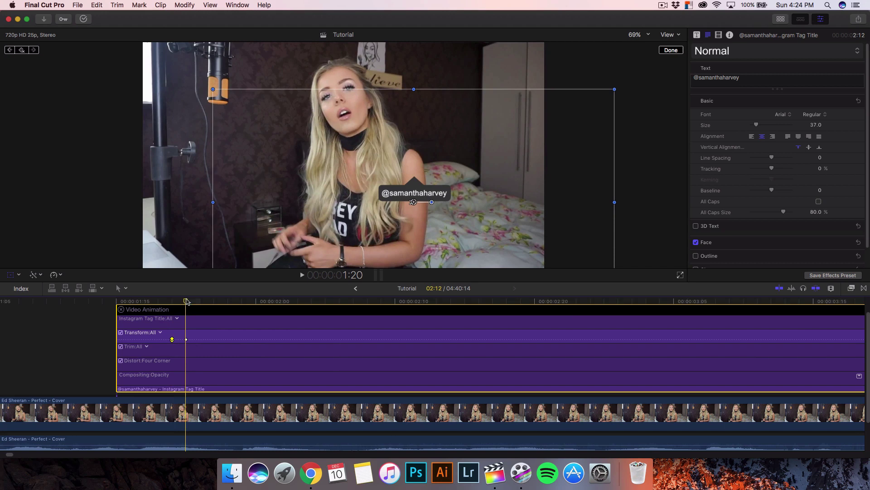
left_click(172, 301)
left_click(186, 301)
Nudge the tag at 1:22 and 1:24, adding a Transform keyframe at each frame
key("space")
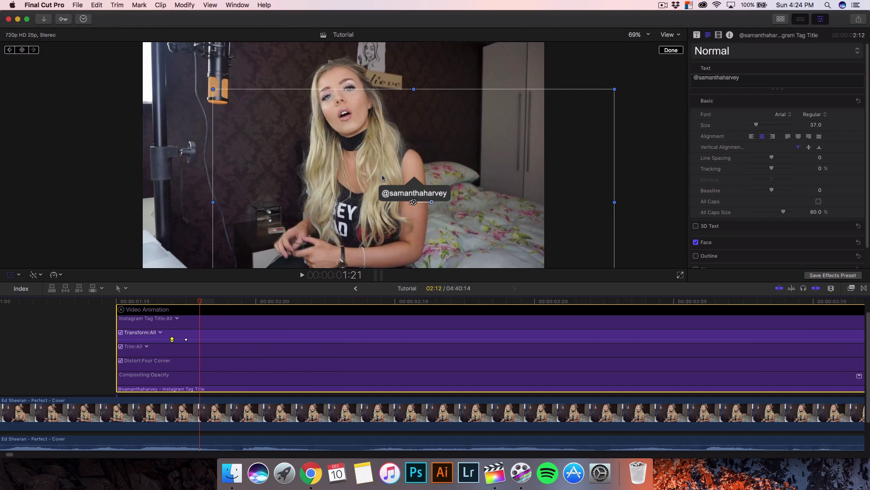
key("Right")
left_click_drag(425, 193, 427, 194)
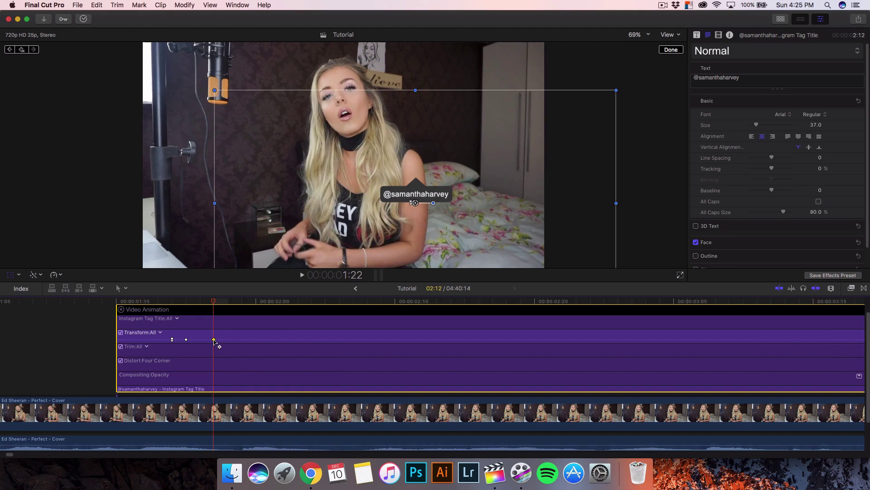
mouse_move(214, 340)
left_mouse_down()
mouse_move(206, 340)
mouse_move(254, 340)
mouse_move(214, 340)
left_mouse_up()
left_click(227, 301)
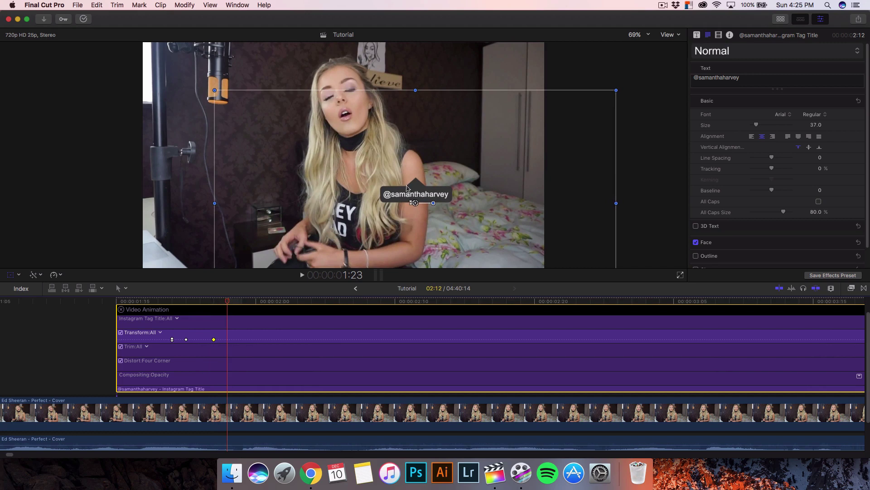
key("Right")
left_click_drag(421, 192, 417, 193)
key("Right")
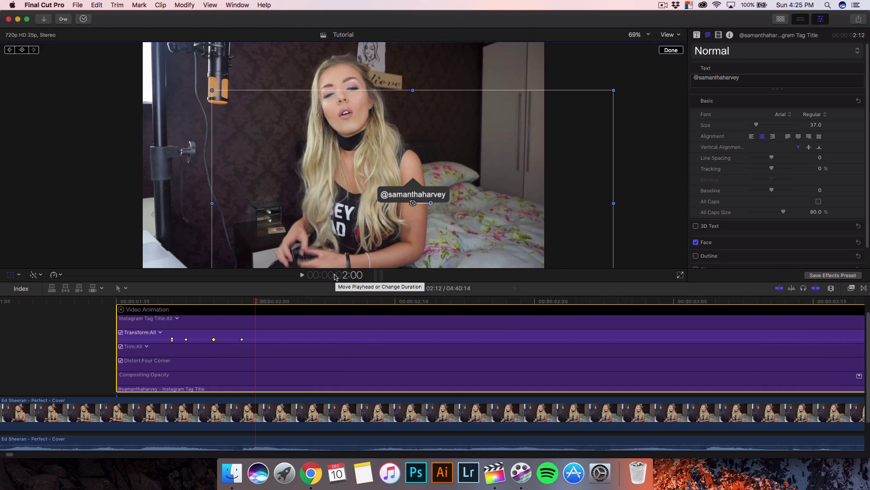
Add another up-left nudge keyframe just after 1:24 and step onward through the tag clip
left_click(256, 301)
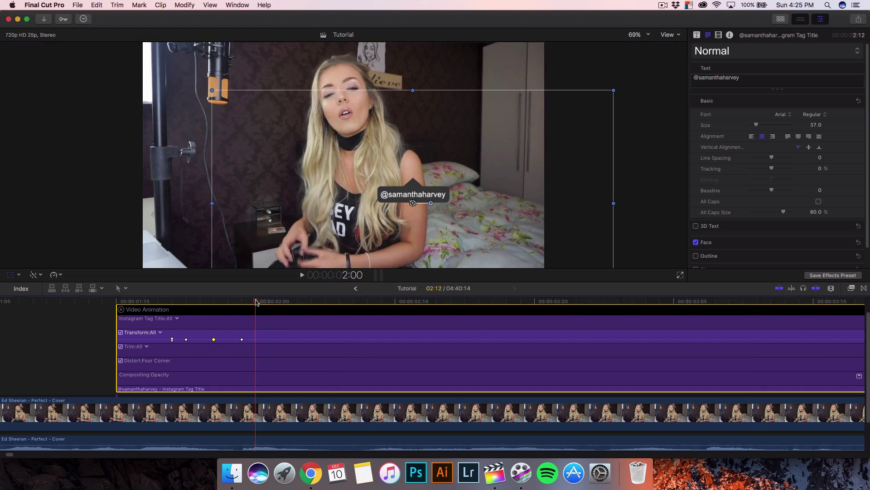
key("Right")
key("Right")
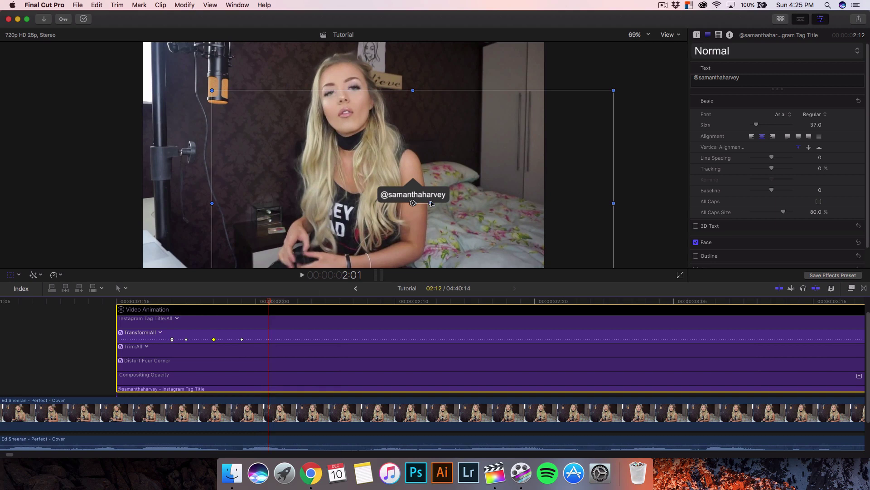
left_click_drag(426, 203, 433, 194)
key("Right")
key("Right")
key("Right")
key("Right")
key("Right")
key("Right")
key("Right")
key("Right")
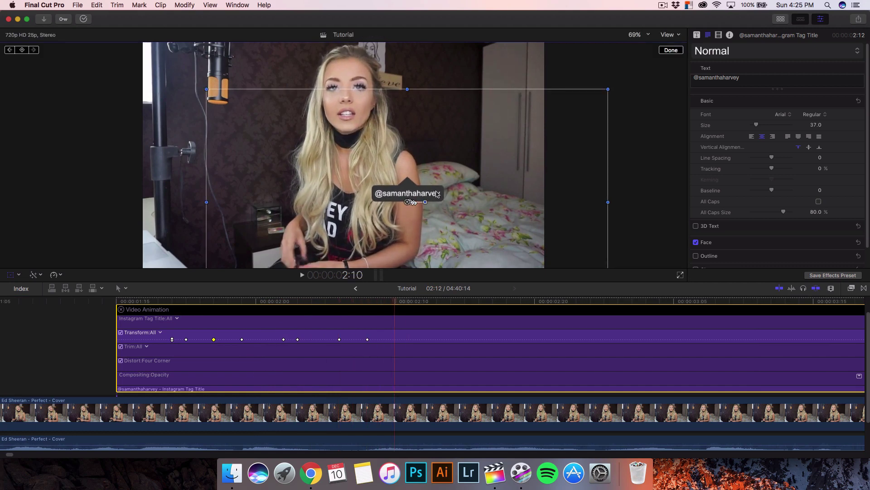
key("Right")
key("Right")
key("Right")
key("Right")
key("Right")
key("Right")
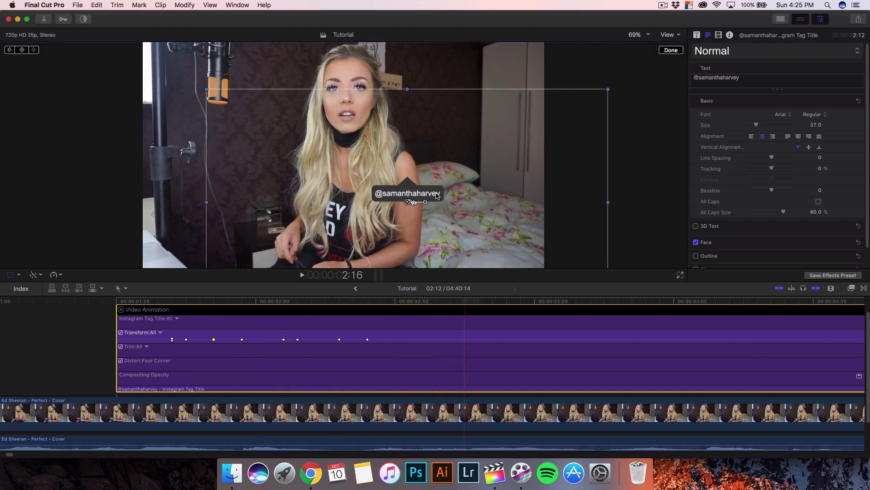
key("Right")
key("Right")
key("Right")
key("Right")
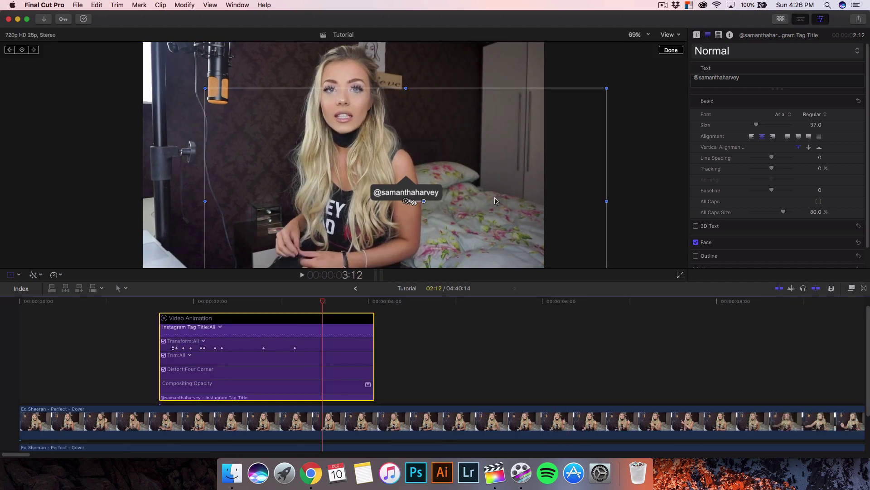
Add a final up-left nudge keyframe near 3:14, then play back from about 2:23
key("Right")
key("Right")
left_click_drag(418, 192, 416, 191)
key("Right")
key("Right")
key("Right")
key("Right")
key("Right")
key("Right")
key("Right")
key("Right")
key("Right")
key("Right")
left_click_drag(367, 300, 161, 301)
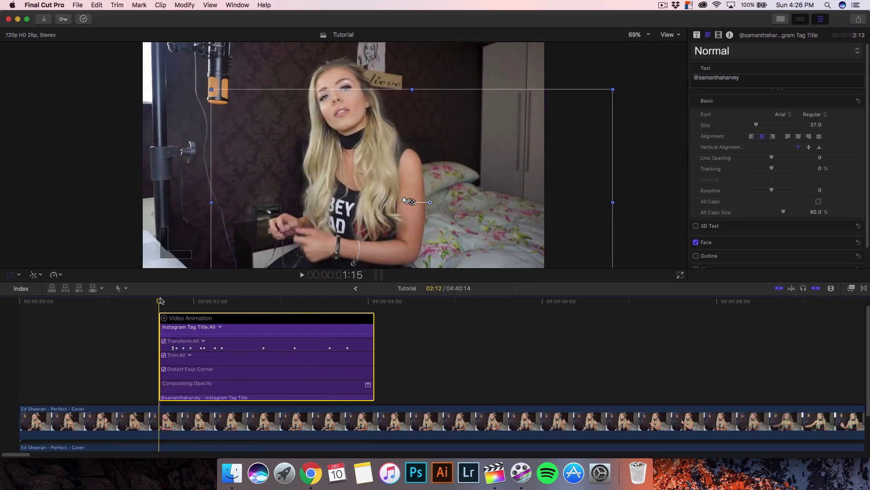
key("space")
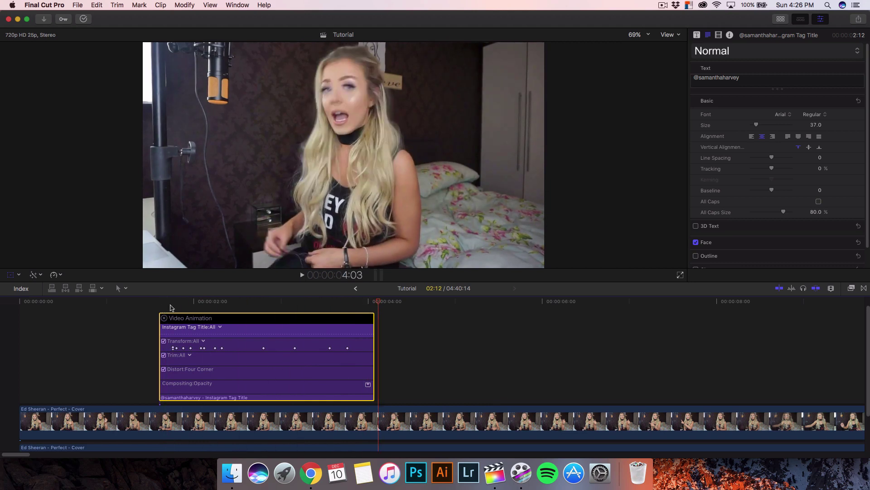
Replay the jitter animation from 2:03 and 2:19, then zoom the timeline out
left_click(171, 303)
left_click(163, 303)
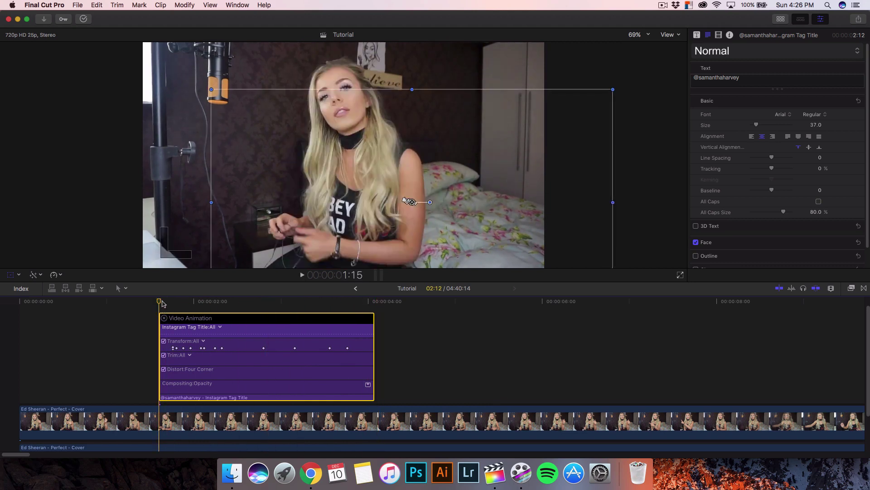
key("space")
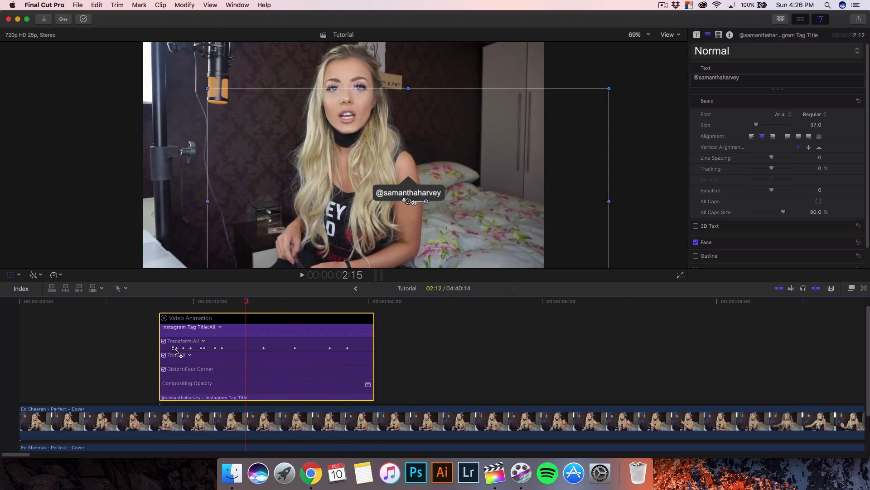
left_click(203, 302)
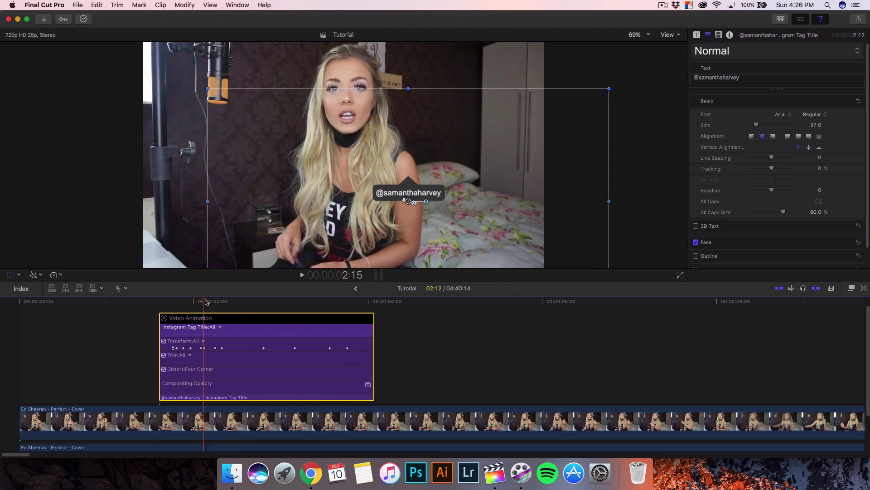
key("space")
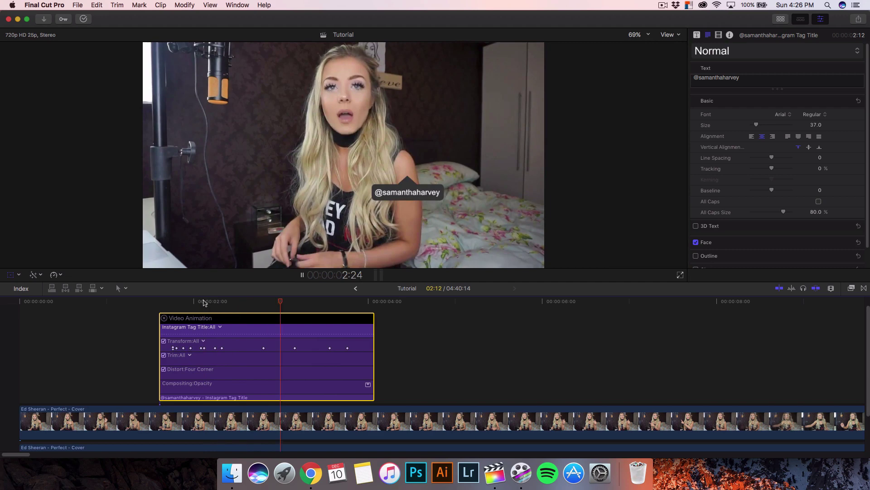
key("space")
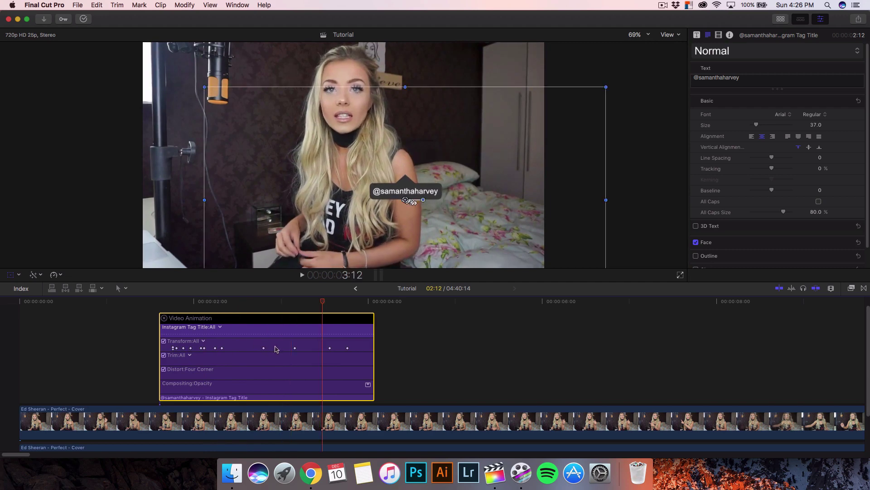
left_click(259, 305)
key("space")
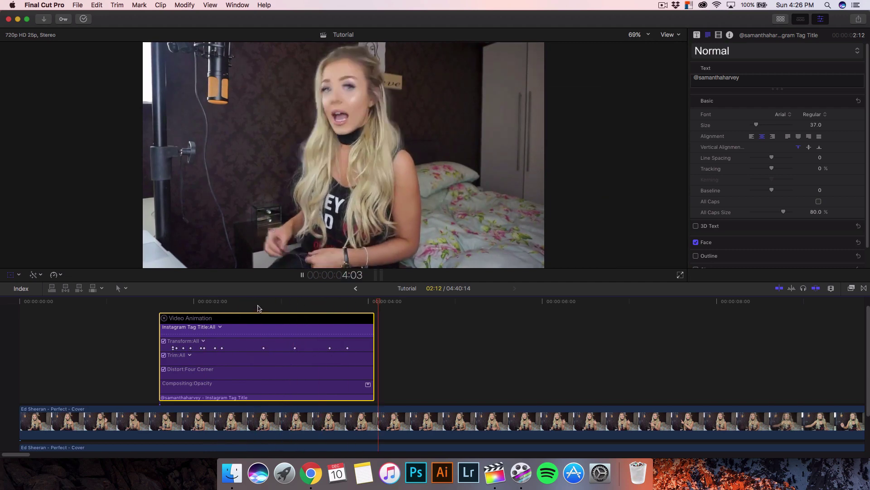
key("space")
key("super+minus")
key("super+minus")
Close the title's keyframe lanes, select the cover clip, and pull its volume down to silence
left_click(59, 317)
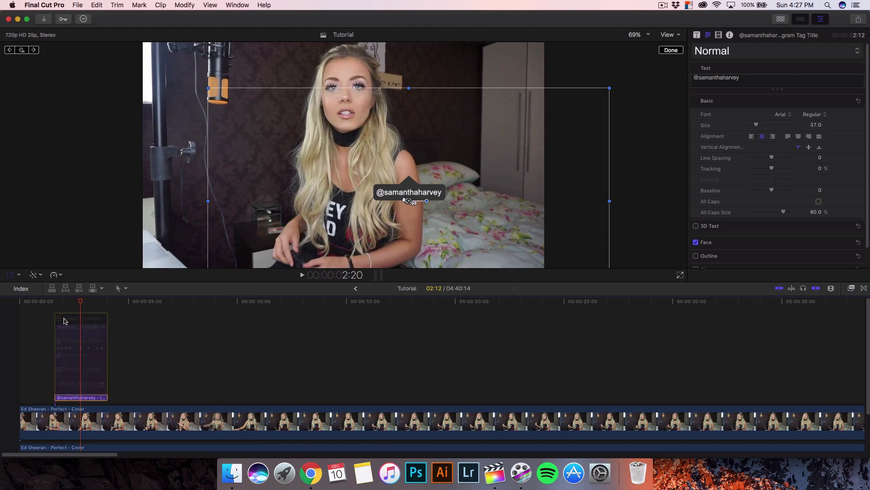
scroll(119, 377, "down", 2)
left_click(114, 384)
left_click_drag(116, 401, 118, 412)
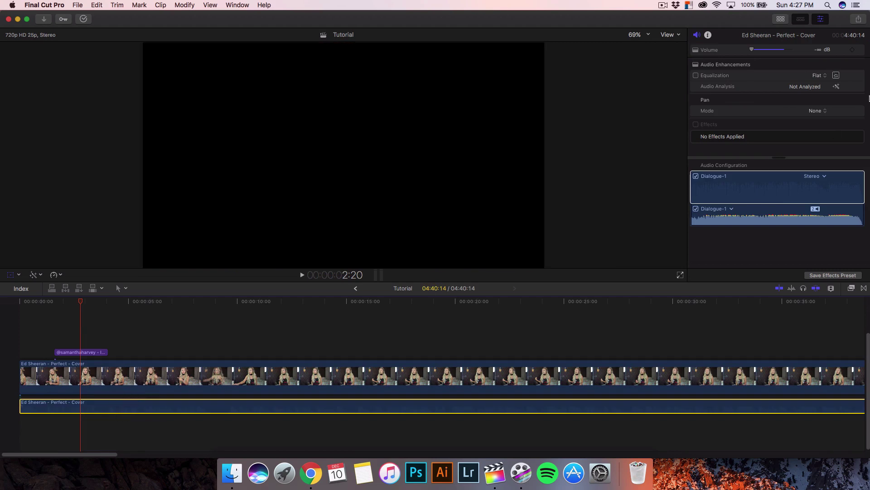
Add a Dialogue-1 volume keyframe at 2:12:14 and slide it later to shape the dip
left_click(858, 52)
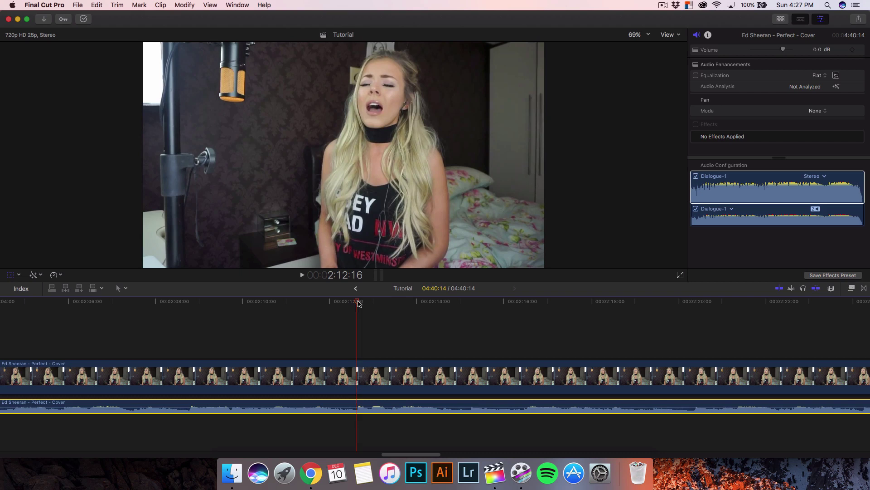
left_click_drag(358, 303, 355, 303)
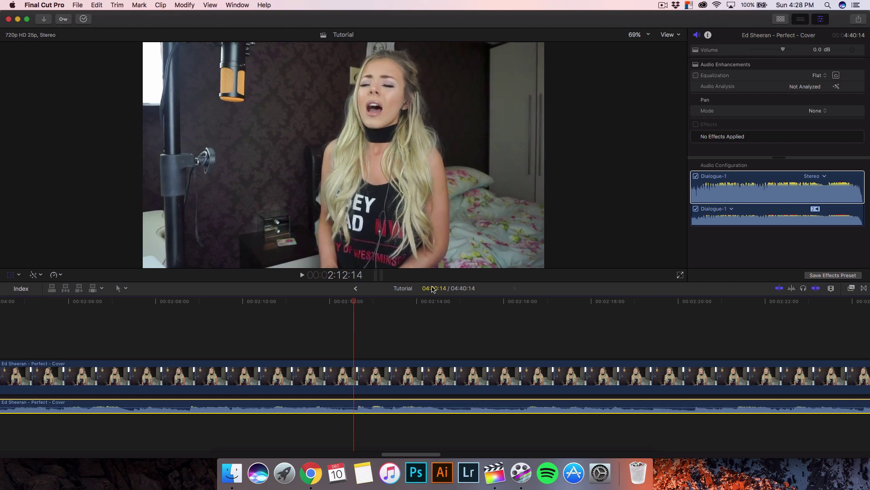
left_click(852, 50)
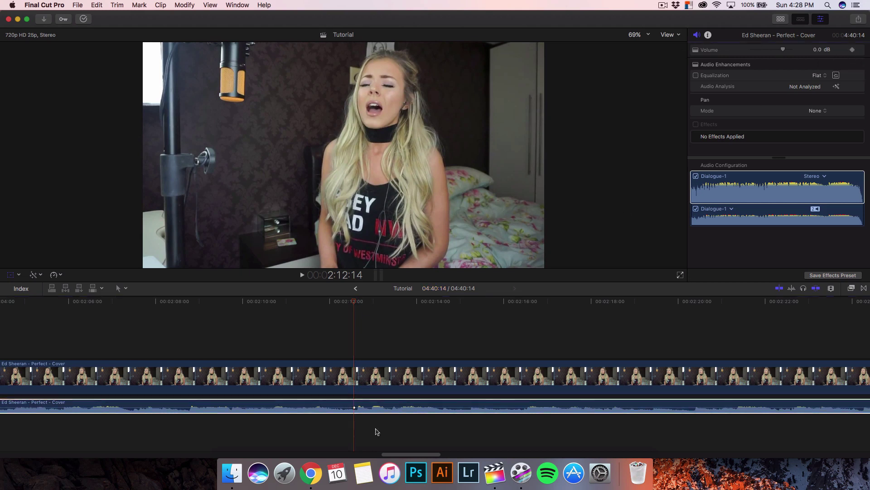
key("super+equal")
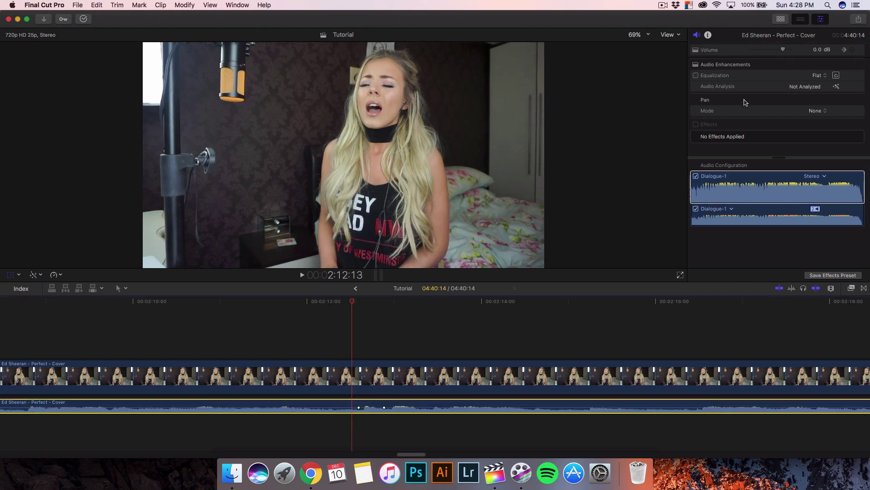
key("space")
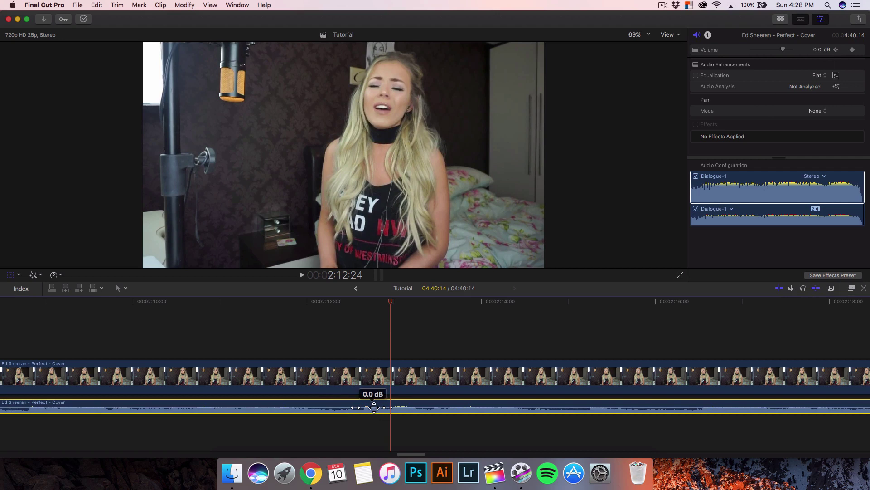
mouse_move(374, 407)
left_mouse_down()
mouse_move(383, 408)
mouse_move(366, 407)
left_mouse_up()
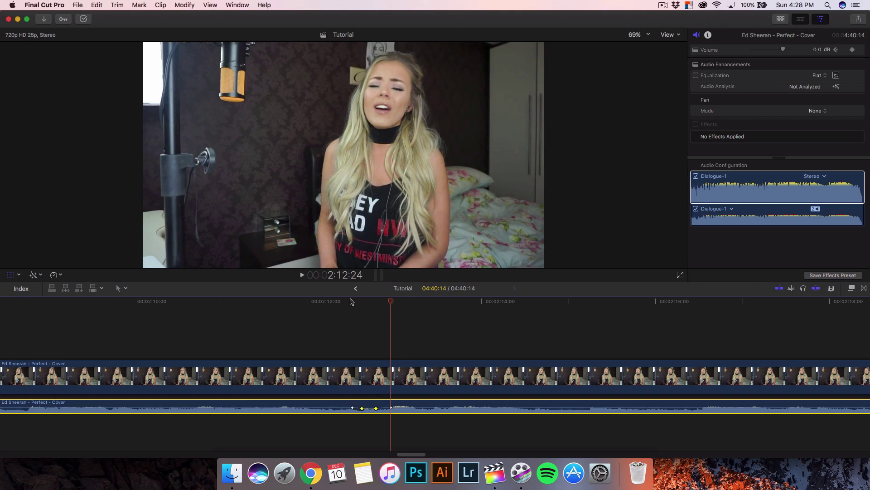
mouse_move(355, 410)
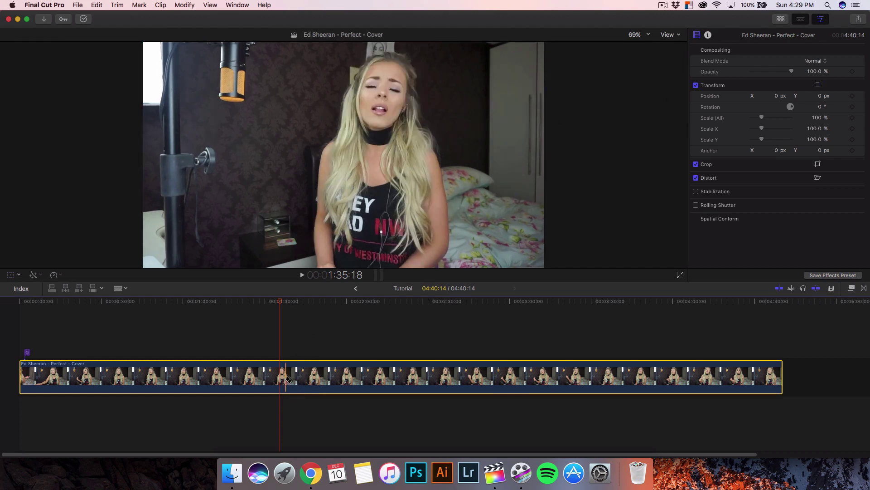
Blade the cover clip at the playhead, then undo to rejoin it
key("super+b")
left_click(340, 374)
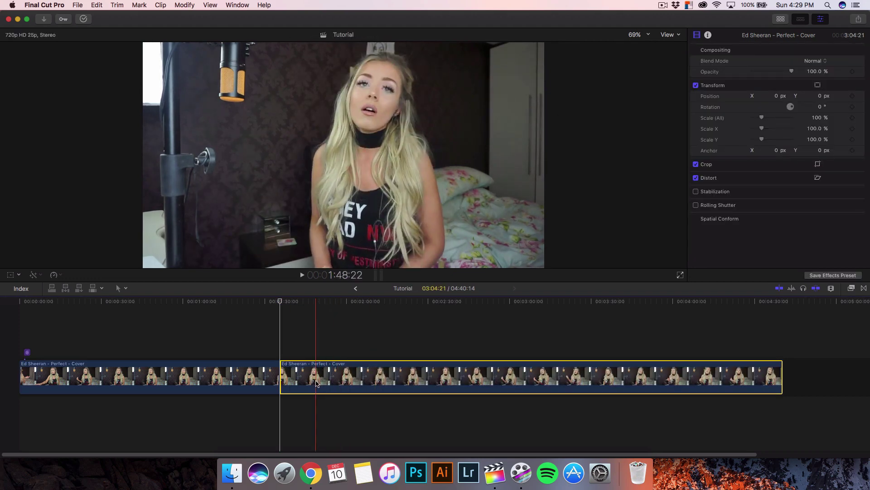
key("super+z")
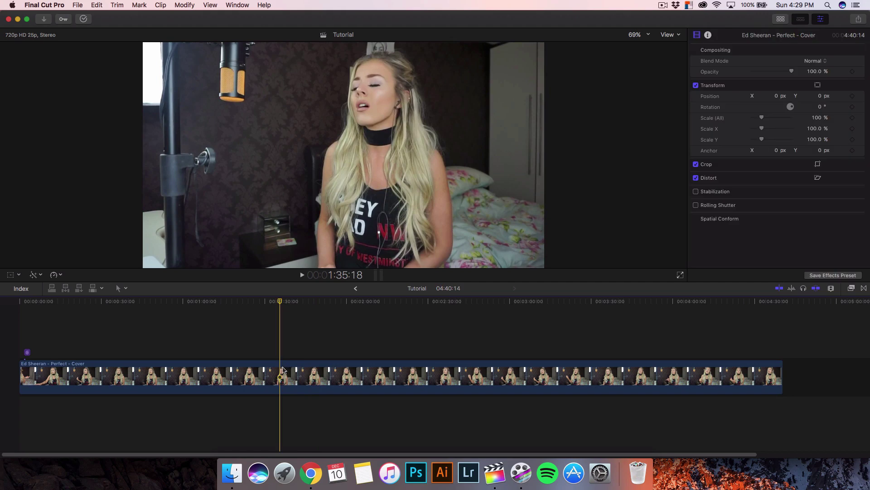
Drag the Black & White effect onto the cover clip at 1:05:23 and zoom in
left_click(199, 301)
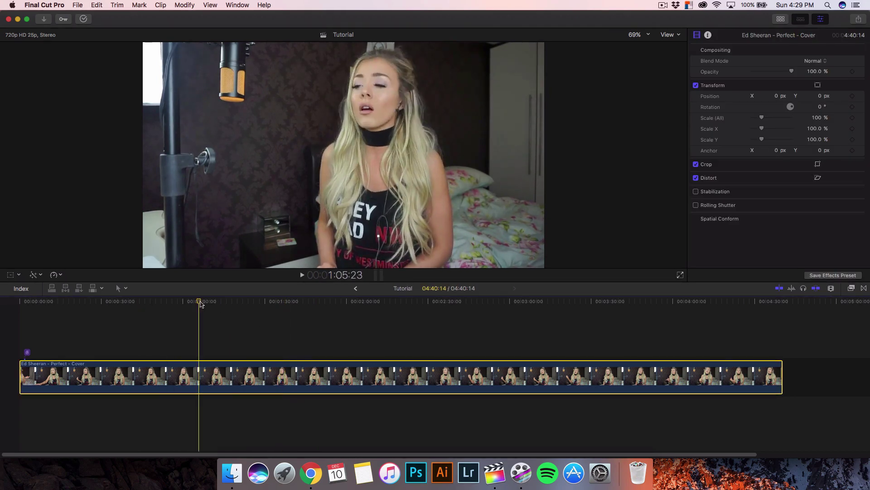
key("super+5")
left_click_drag(836, 416, 350, 365)
key("super+5")
key("super+equal")
key("super+equal")
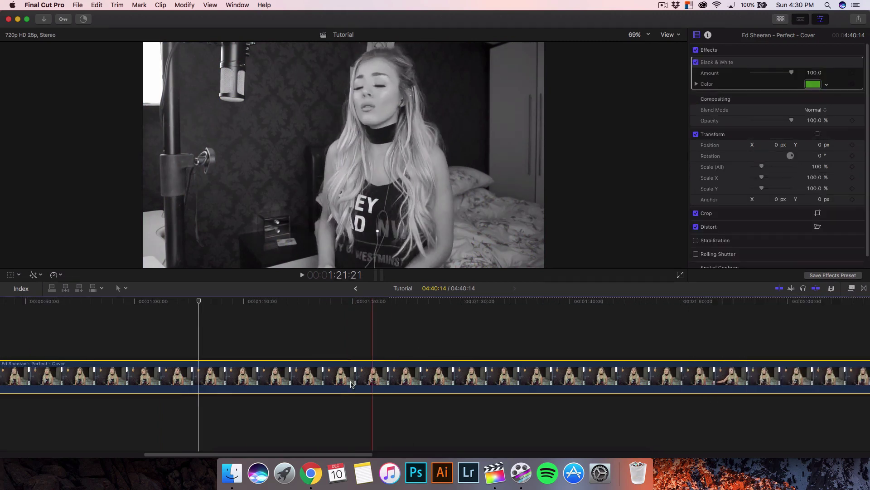
Display the cover clip's video animation editor
right_click(325, 379)
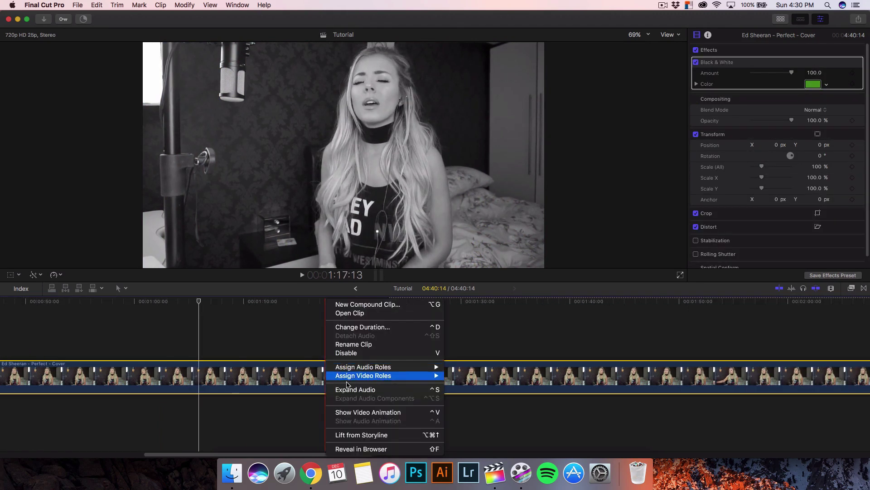
key("Escape")
key("ctrl+v")
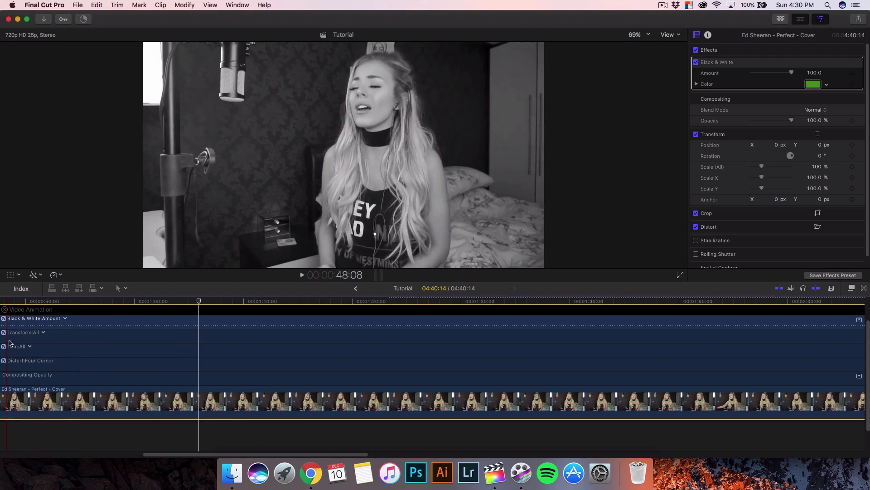
Switch the Black & White lane from Amount to All parameters
left_click(65, 319)
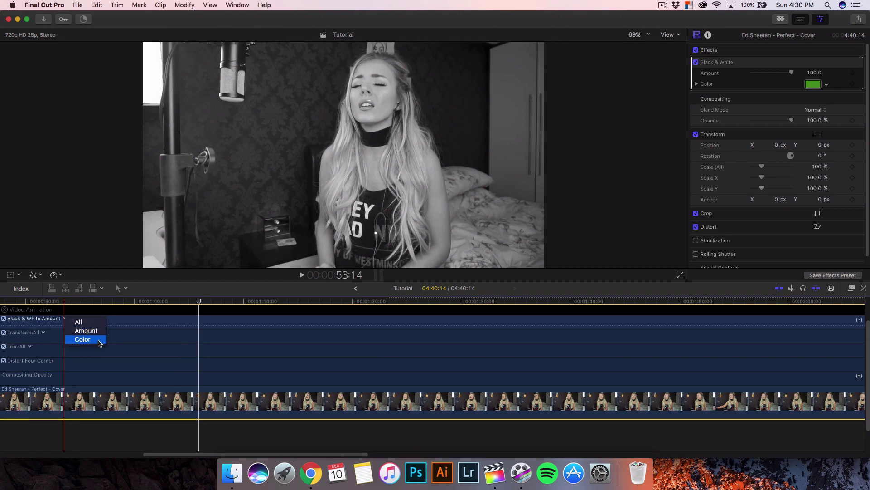
left_click(147, 336)
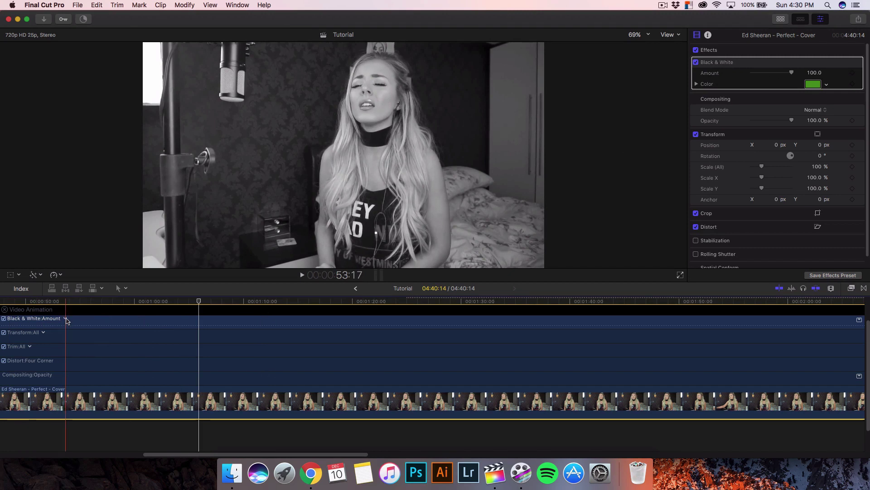
left_click(66, 320)
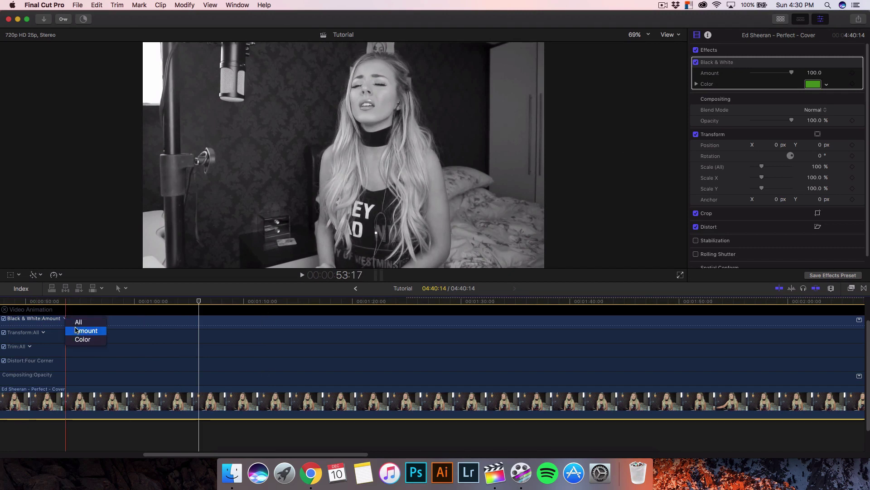
left_click(76, 330)
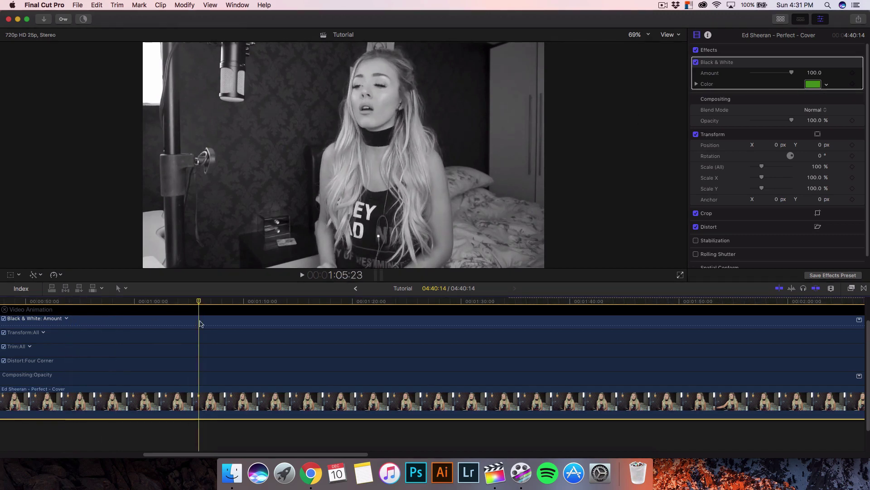
left_click(66, 318)
left_click(80, 323)
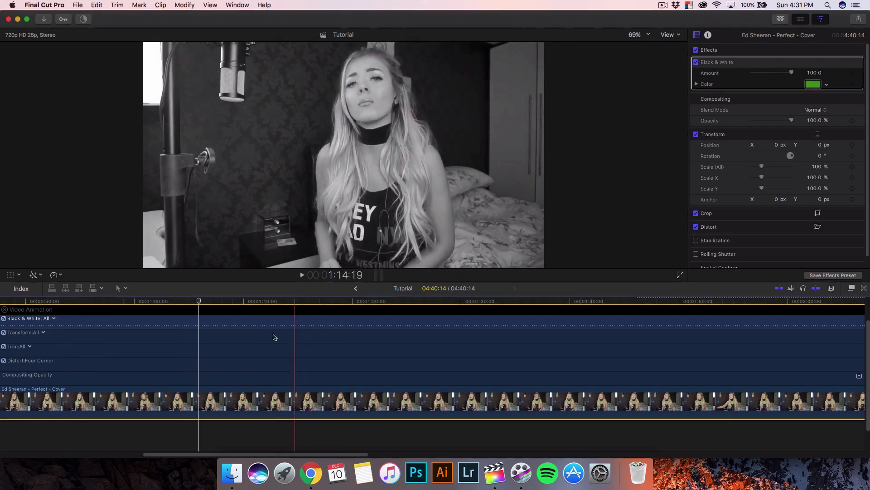
Keyframe Black & White Amount at 0 near 1:05 and preview the fade to black-and-white
left_click_drag(792, 74, 741, 79)
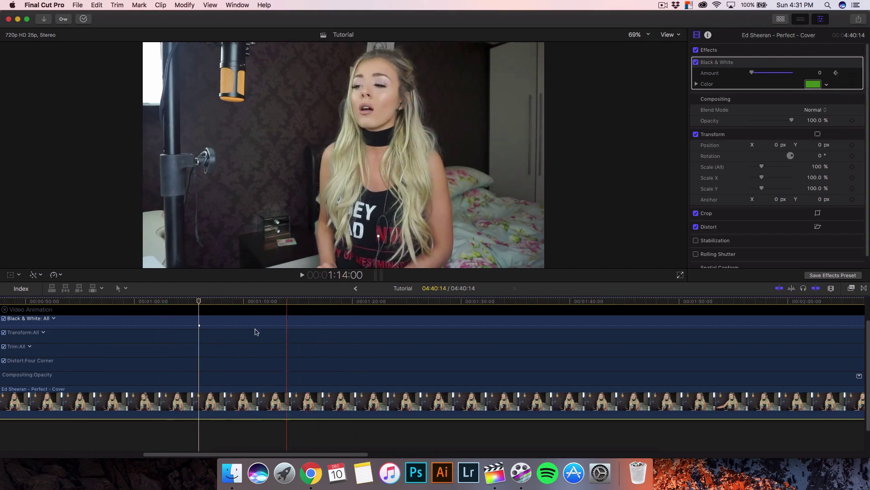
mouse_move(199, 304)
left_mouse_down()
mouse_move(295, 301)
mouse_move(198, 301)
mouse_move(203, 311)
left_mouse_up()
key("space")
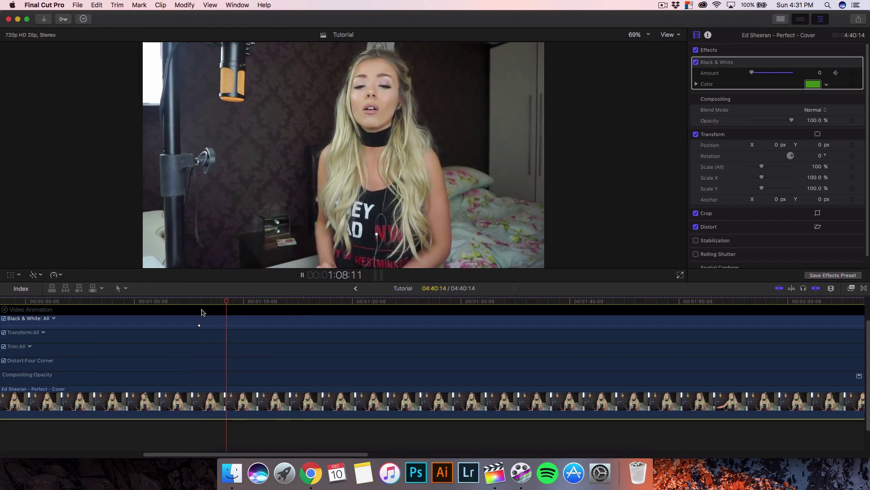
key("space")
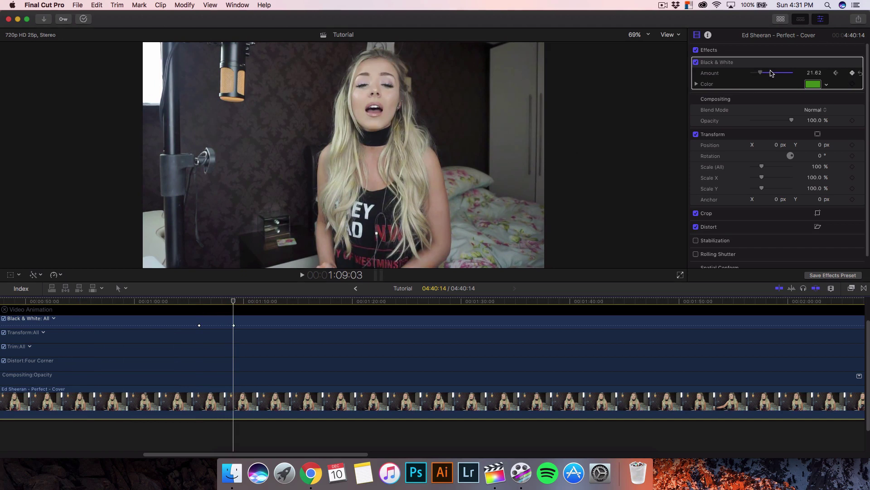
left_click(195, 302)
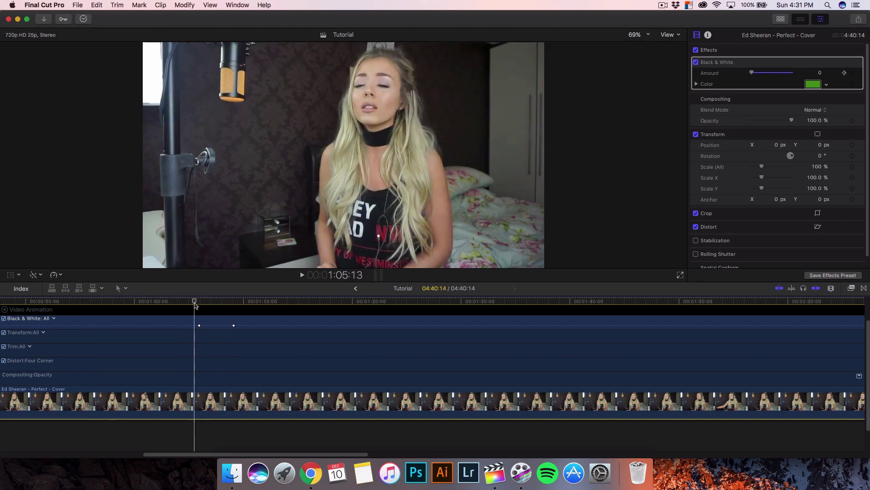
key("space")
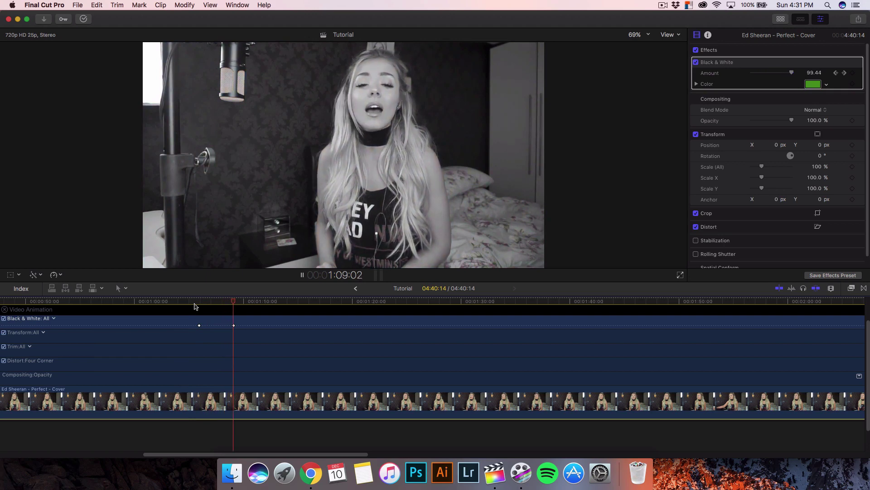
key("space")
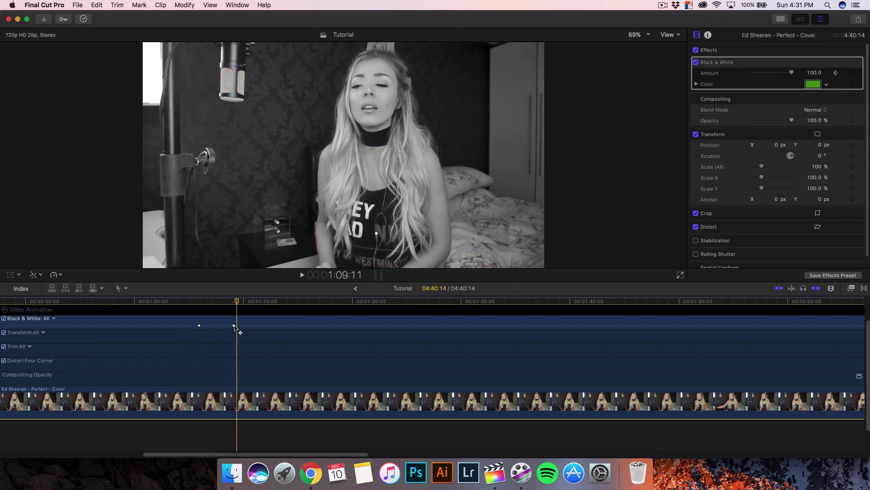
Drag the second Amount keyframe closer to the first and replay the shortened fade
left_click_drag(235, 325, 214, 325)
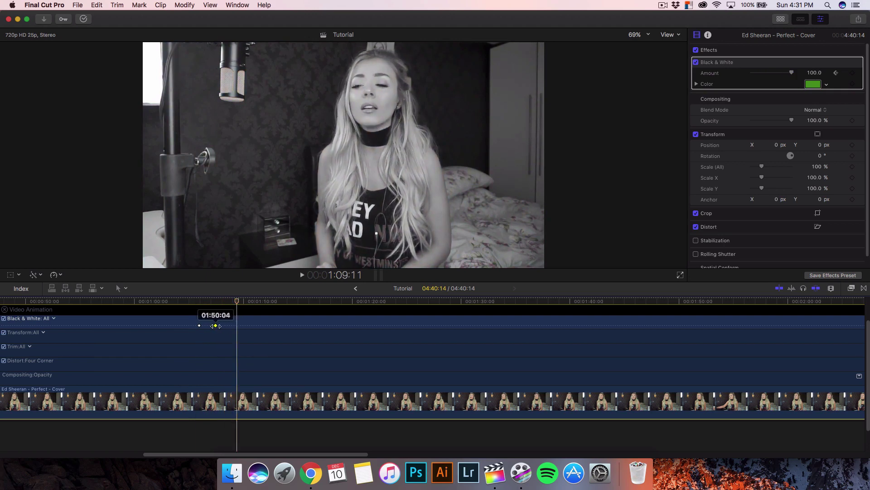
left_click(190, 301)
key("space")
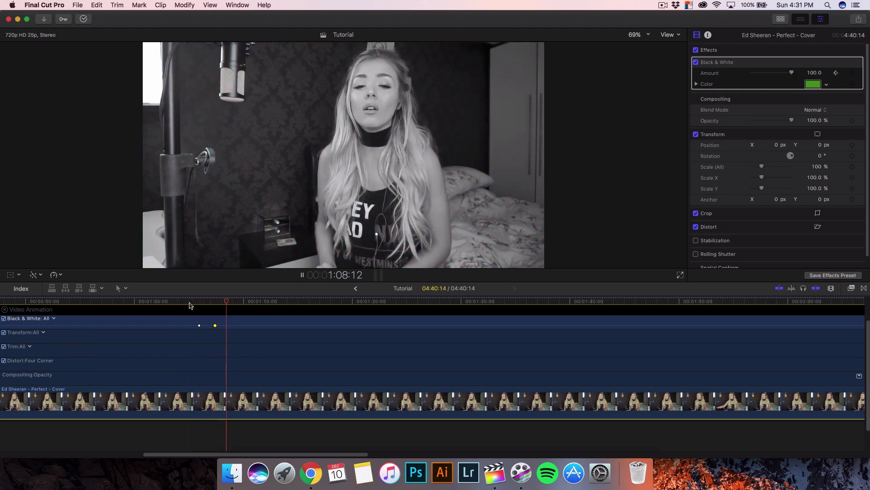
key("space")
left_click(198, 326)
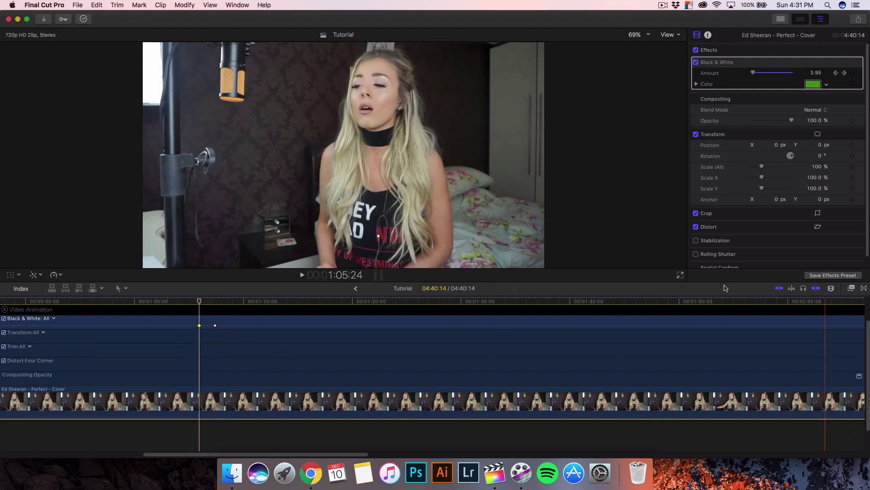
left_click(53, 319)
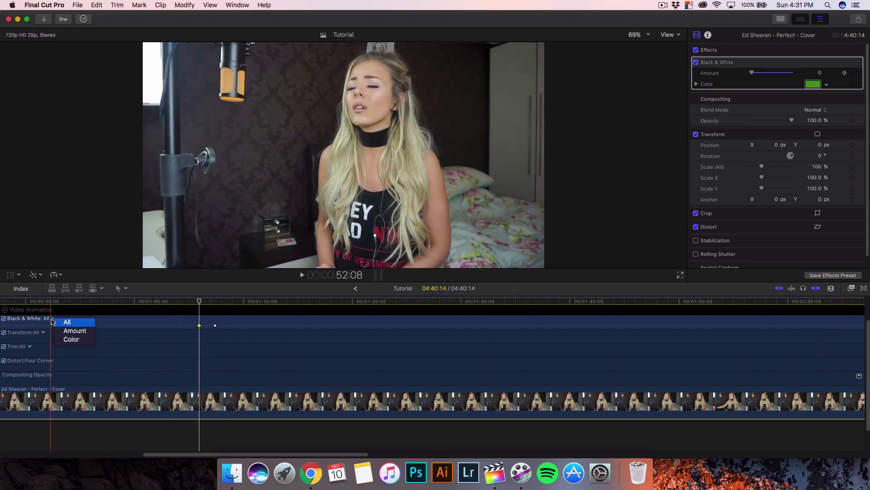
left_click(66, 321)
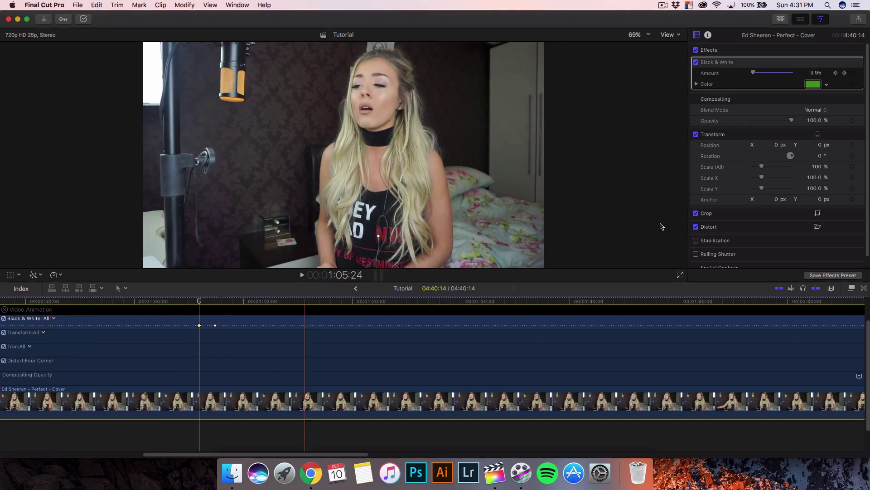
Lower the tint's Red channel to 0.15 and set the Black & White tint to bright green
key("space")
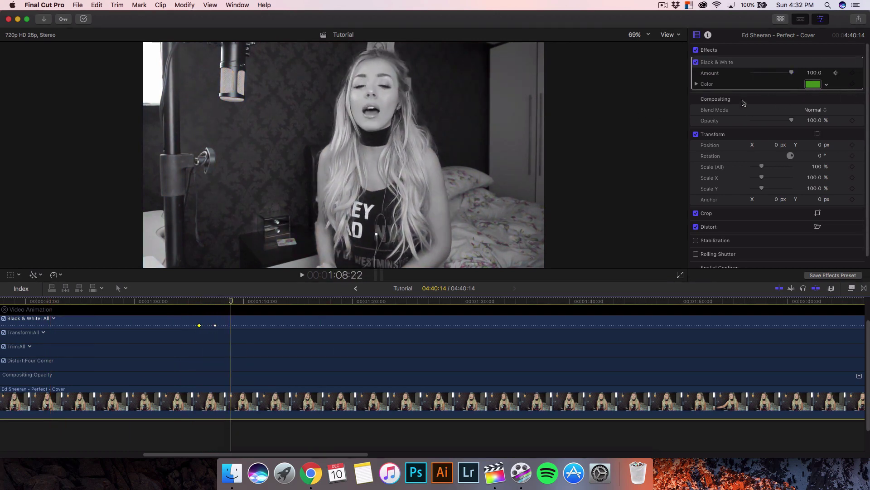
left_click(694, 85)
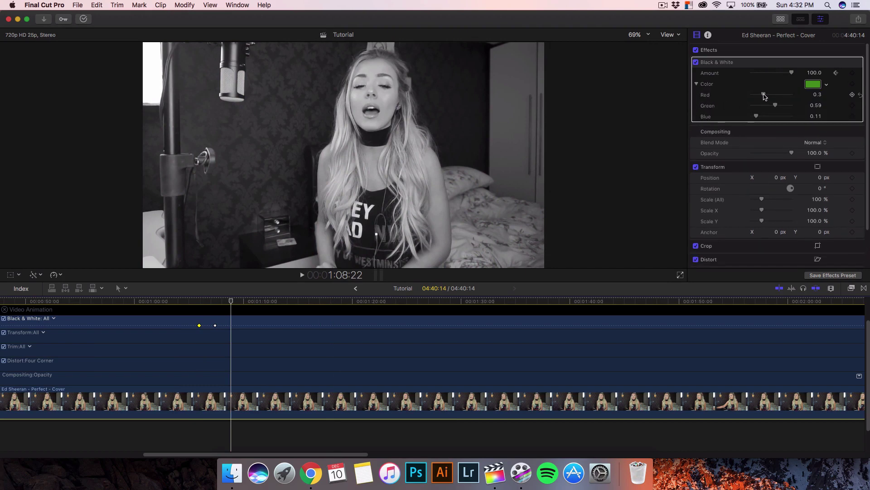
mouse_move(764, 96)
left_mouse_down()
mouse_move(756, 95)
mouse_move(773, 93)
mouse_move(761, 96)
left_mouse_up()
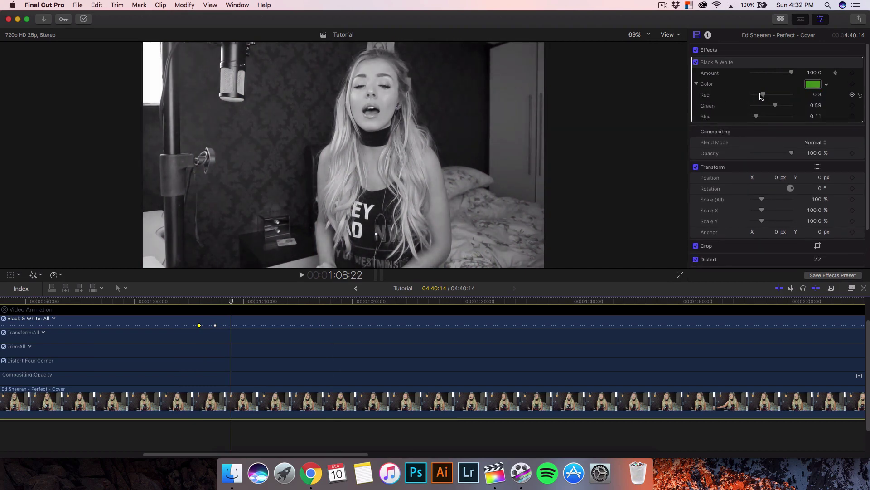
left_click(696, 84)
left_click(696, 84)
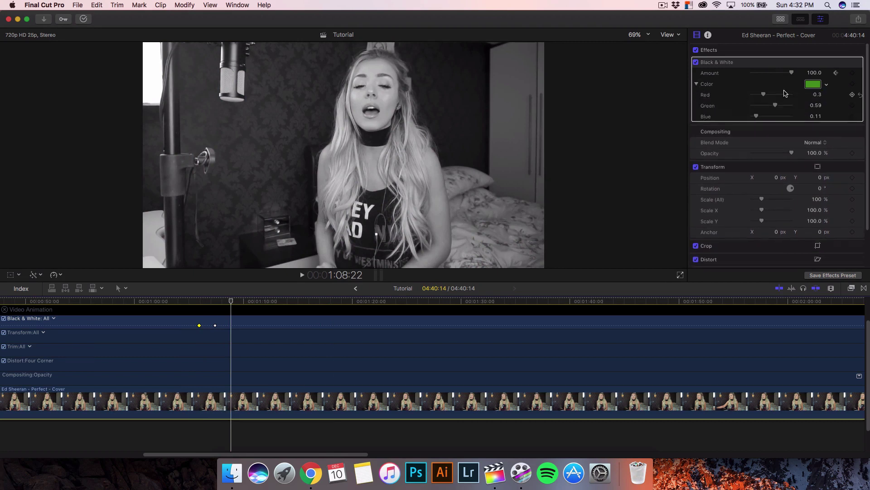
left_click(697, 84)
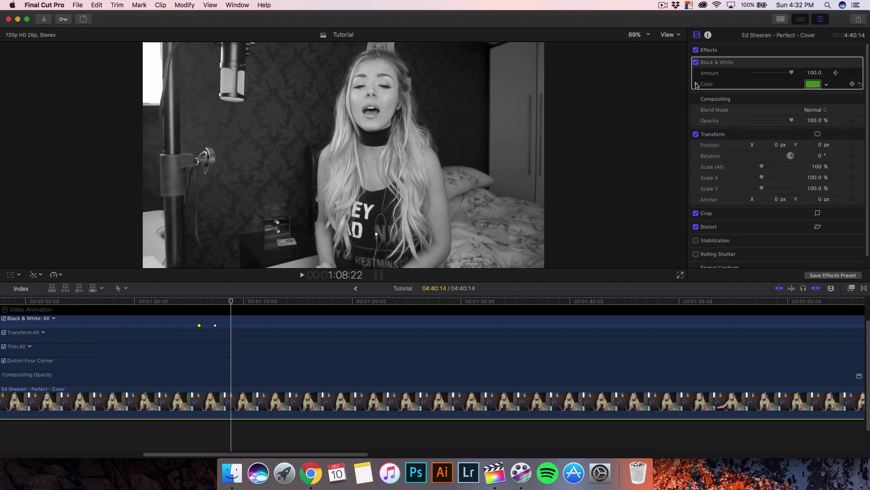
left_click(827, 85)
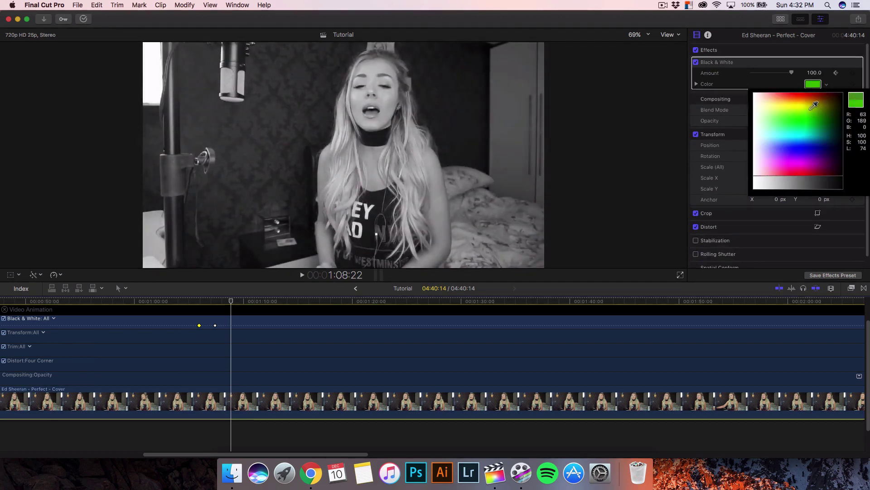
left_click(830, 94)
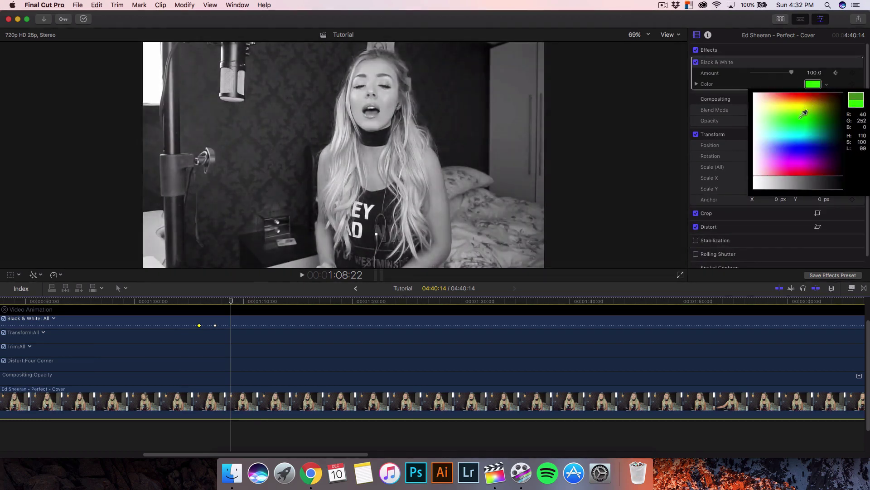
left_click(802, 108)
key("Escape")
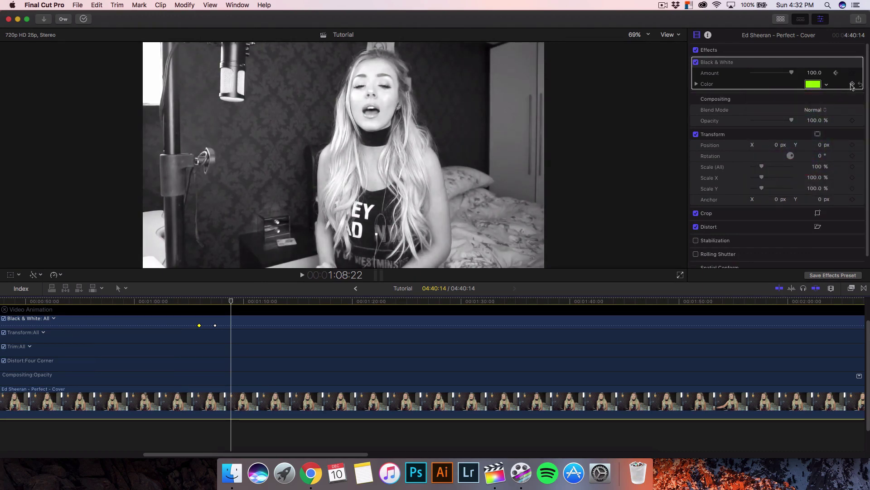
At 1:11:12, change the tint from green to red and preview the colour shift
left_click_drag(254, 300, 260, 300)
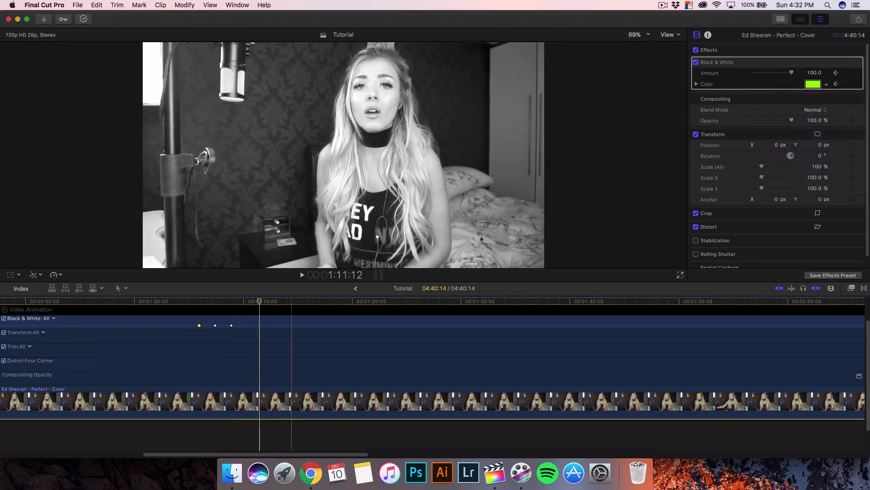
left_click(815, 84)
left_click_drag(316, 228, 320, 235)
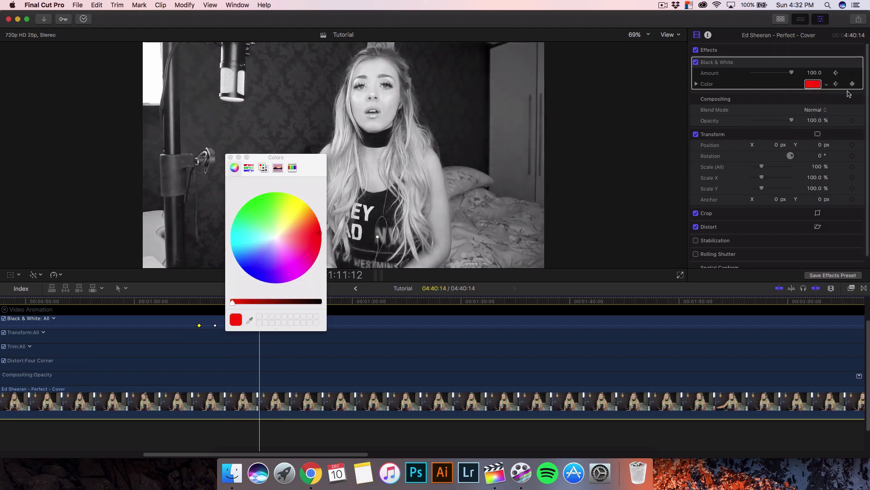
left_click(231, 158)
left_click_drag(241, 302, 229, 303)
key("space")
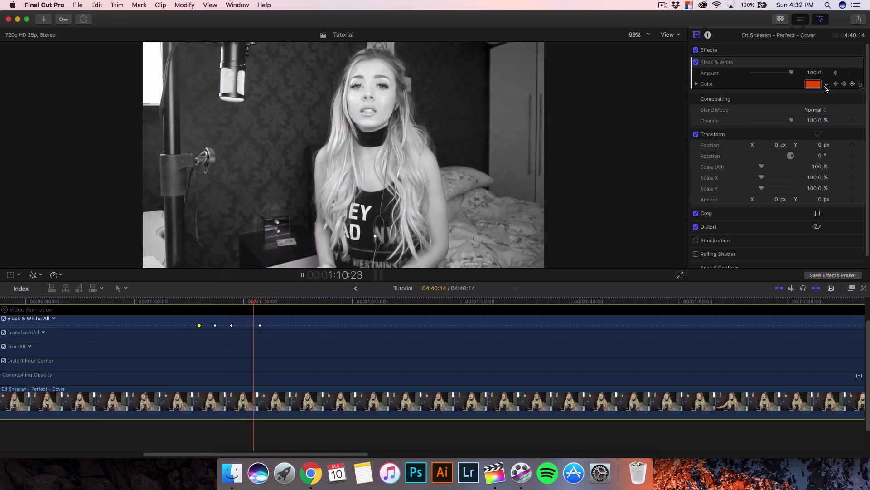
left_click(696, 84)
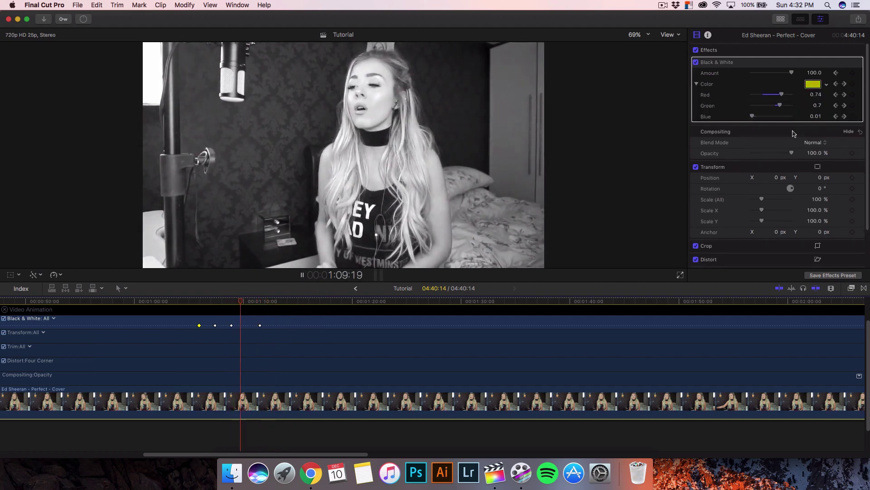
left_click_drag(255, 295, 208, 307)
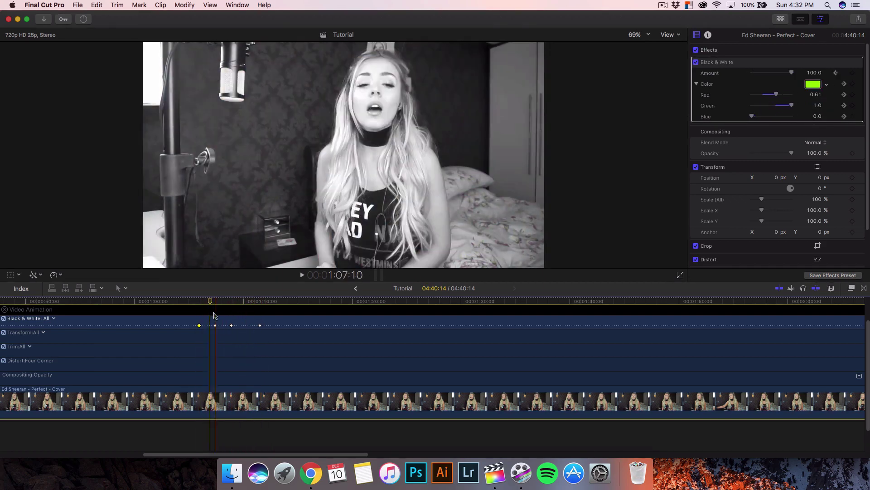
Step through the Amount keyframes, then show only Color keyframes and zoom the timeline to fit
left_click(199, 325)
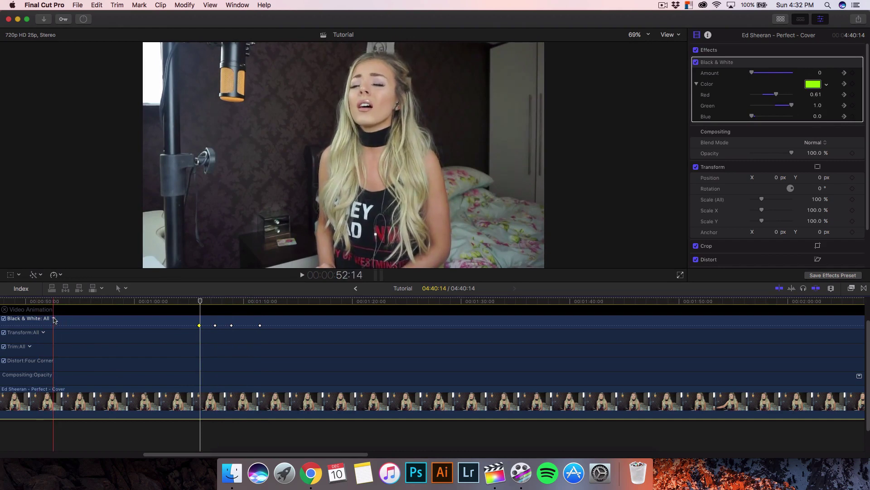
left_click(53, 318)
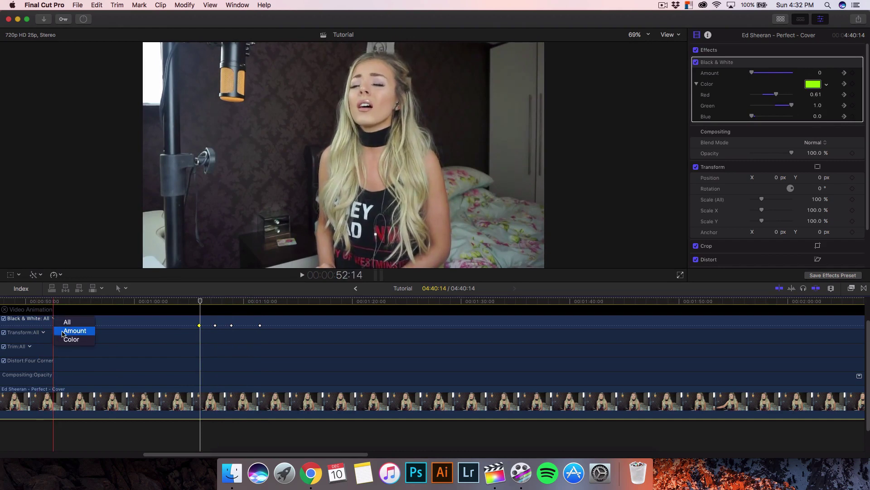
left_click(63, 331)
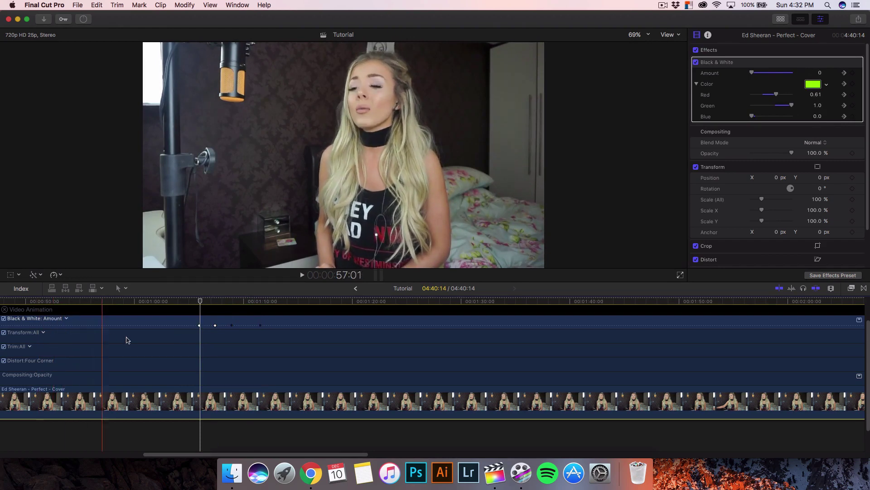
left_click(215, 306)
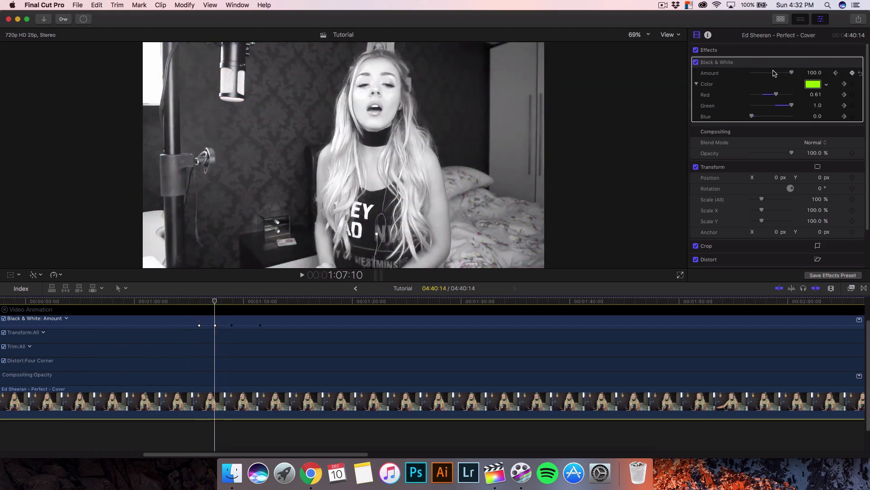
left_click(67, 318)
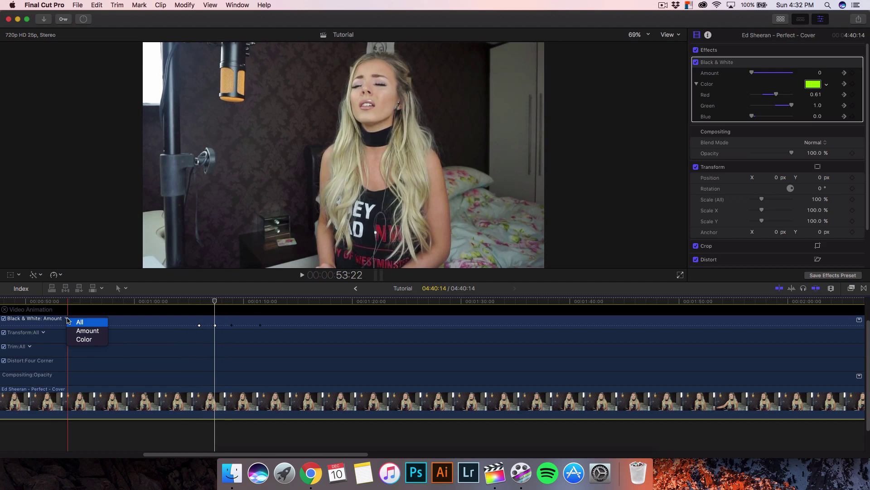
left_click(84, 339)
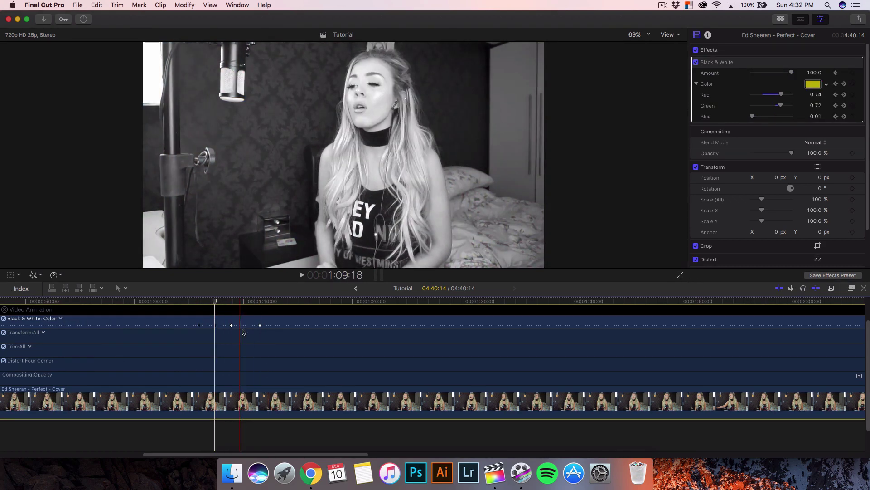
left_click(261, 326)
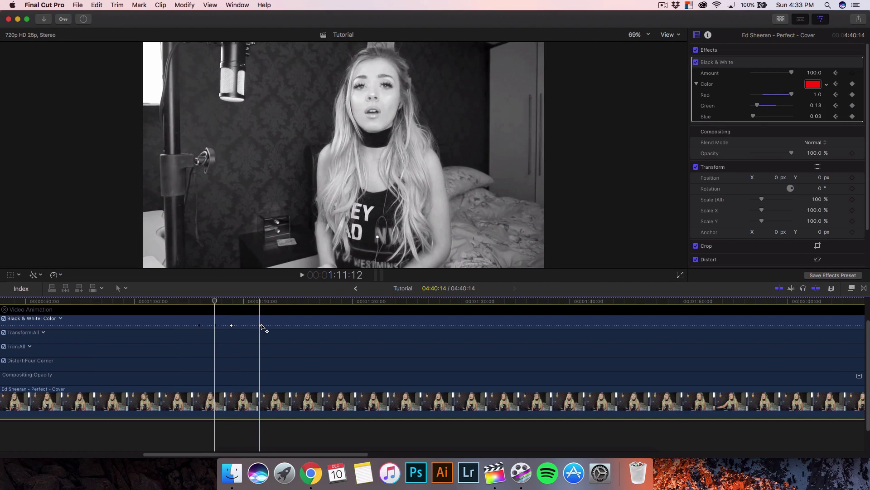
key("super+minus")
key("super+minus")
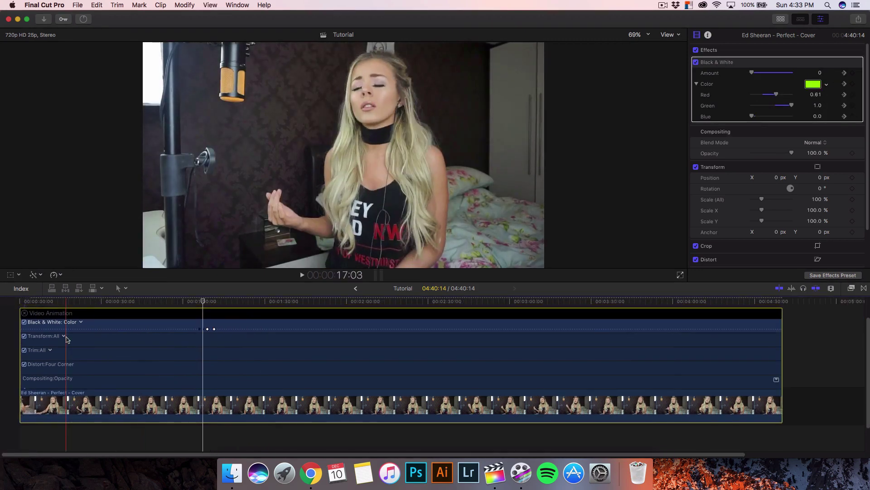
Select the clip's Transform animation and collapse the Black & White effect settings
left_click(103, 340)
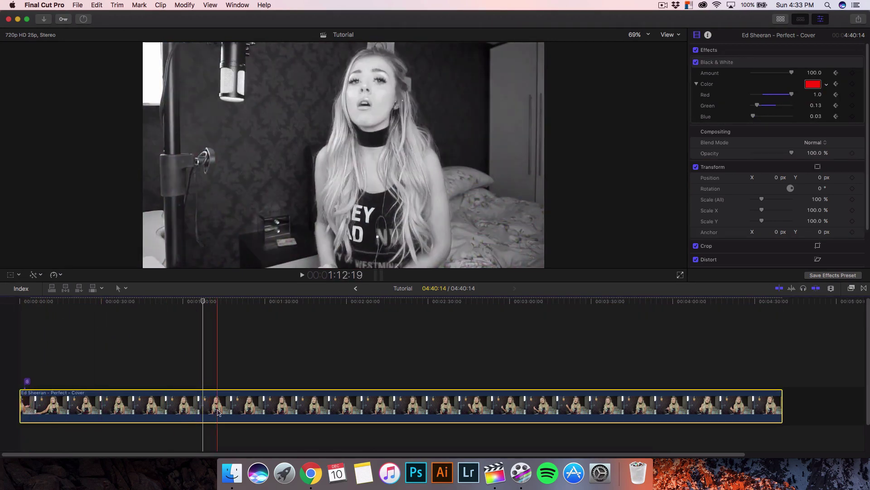
left_click(19, 275)
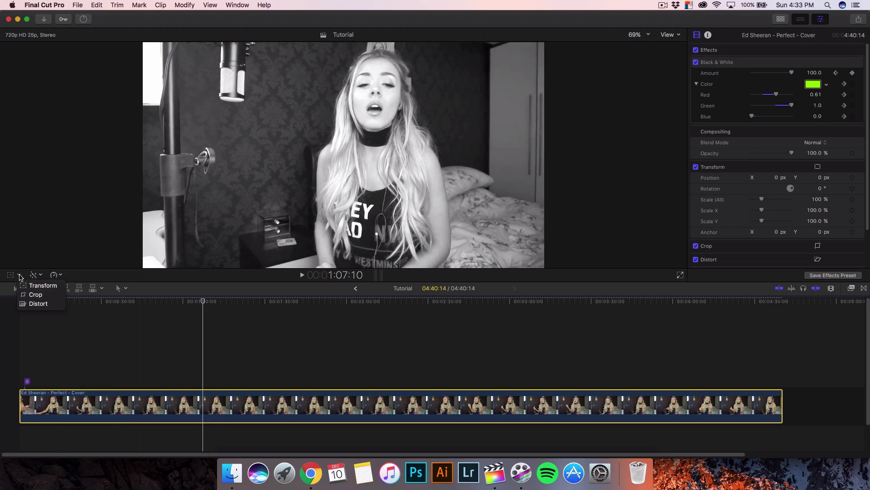
left_click(202, 405)
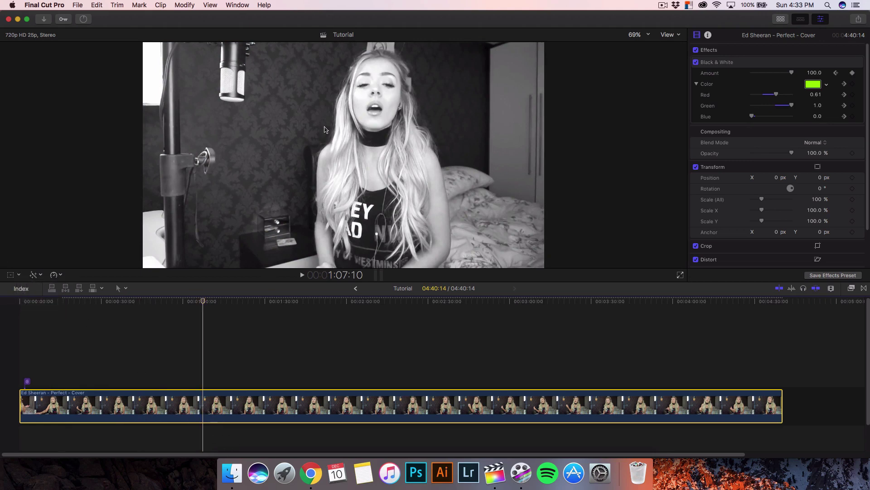
left_click(850, 62)
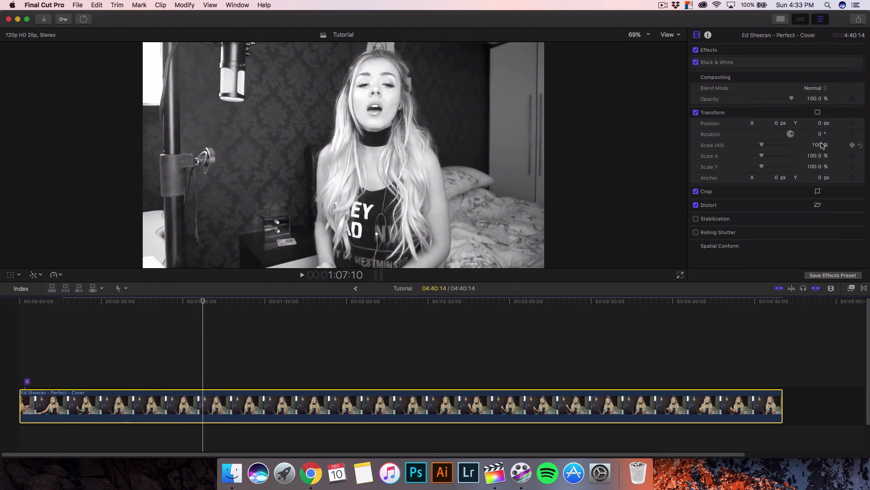
Keyframe Scale so the clip zooms in to about 104.18% around 1:09, then preview
left_click(853, 145)
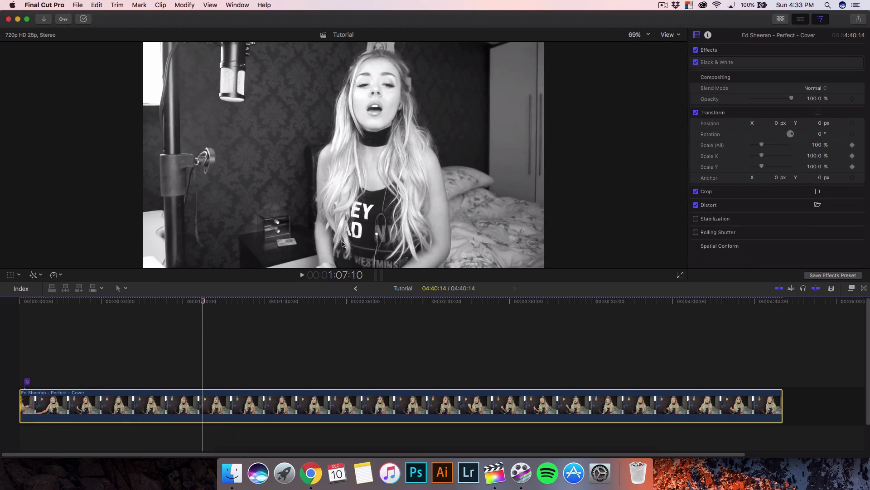
left_click(219, 303)
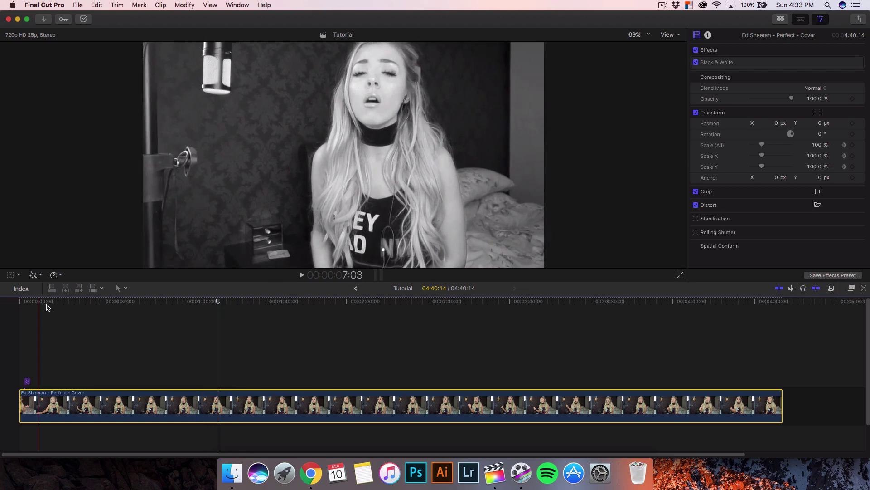
left_click(194, 302)
key("space")
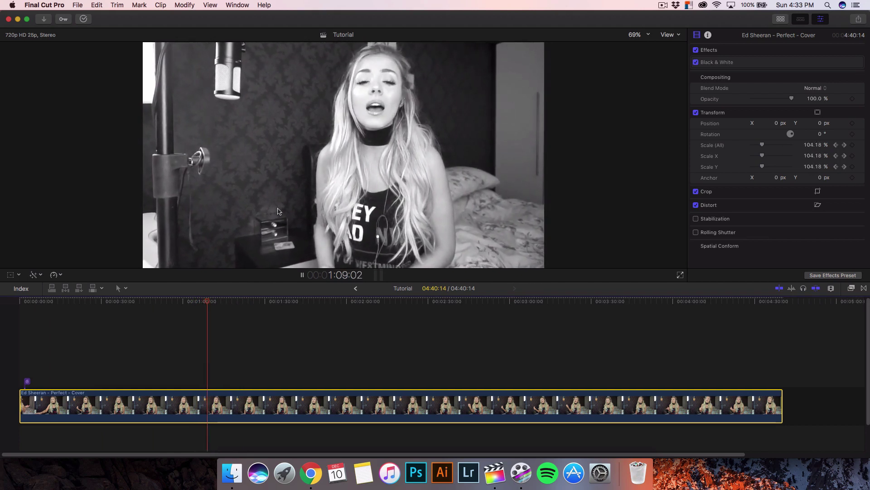
Switch the viewer's on-screen controls from Transform to Crop
key("space")
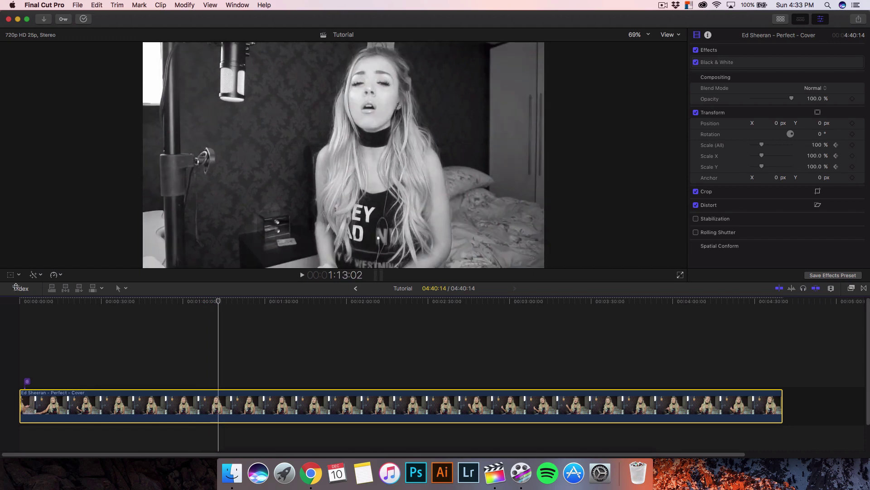
left_click(19, 276)
left_click(31, 286)
left_click(19, 275)
left_click(53, 294)
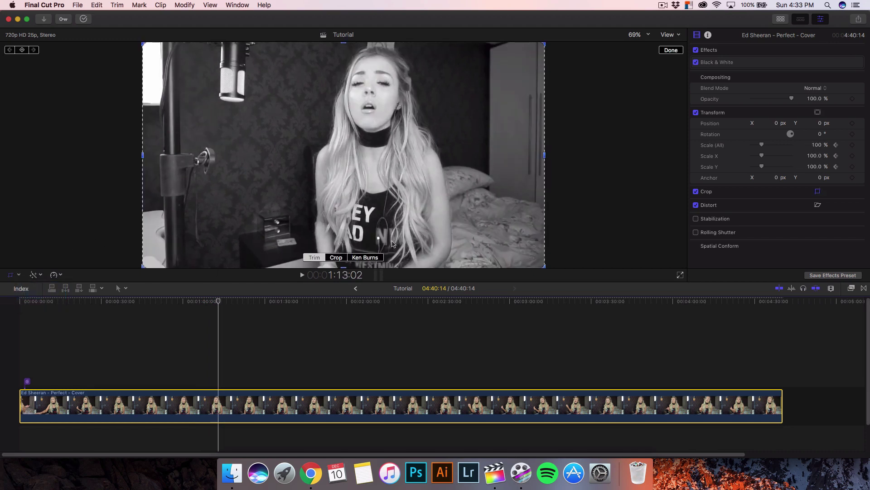
Apply a Ken Burns move from a tighter inner frame to the full picture and preview it
left_click(365, 257)
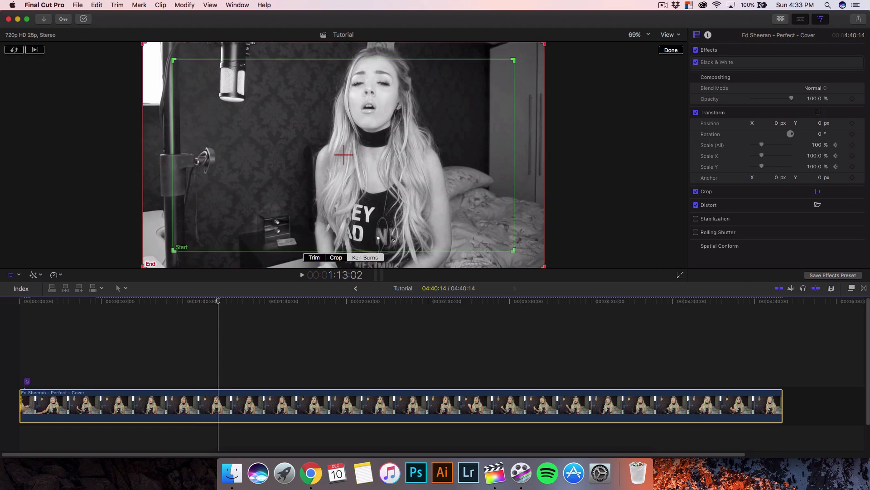
left_click(10, 54)
left_click(7, 52)
left_click(670, 51)
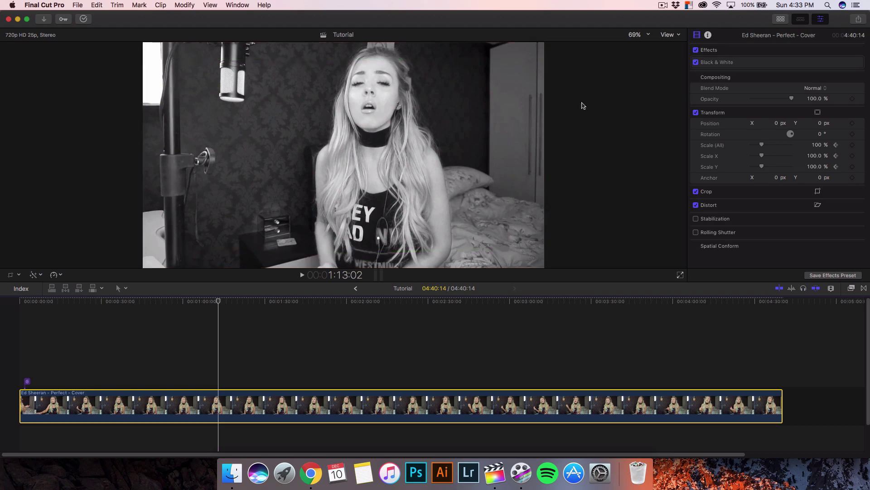
key("space")
key("space")
left_click(241, 313)
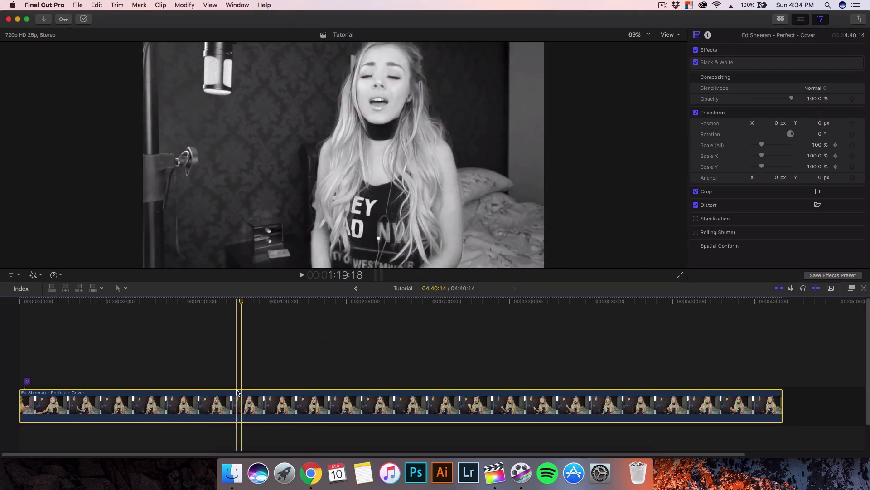
Blade the cover clip around 1:20 and select the 22:03-long middle piece
key("p")
left_click(245, 398)
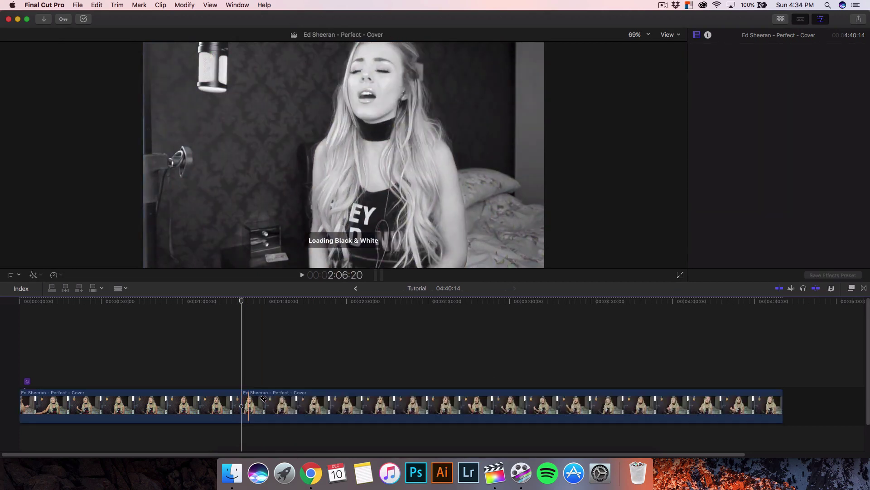
key("a")
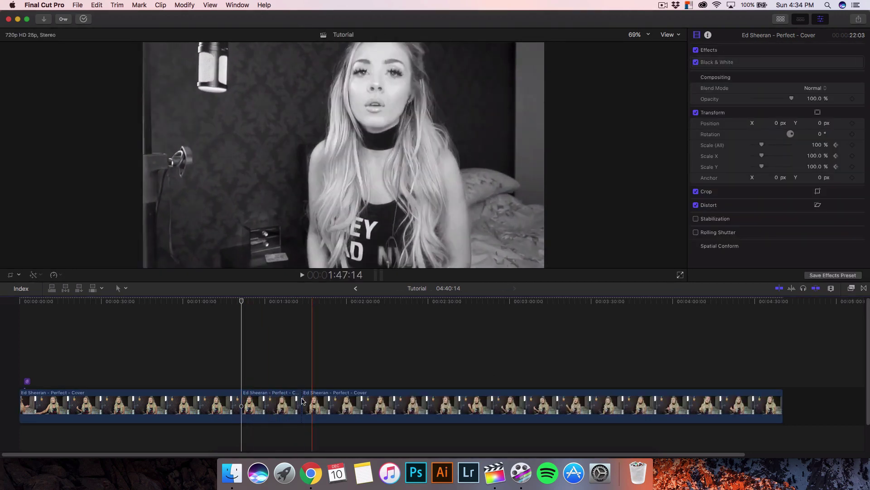
key("space")
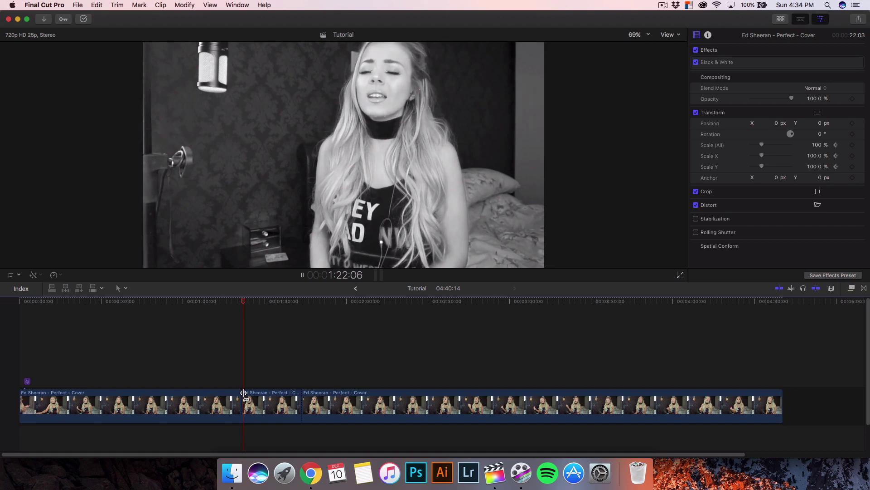
left_click(257, 402)
Show transform handles on the middle piece, then return the playhead to the project start
mouse_move(253, 301)
left_mouse_down()
mouse_move(278, 301)
mouse_move(261, 303)
left_mouse_up()
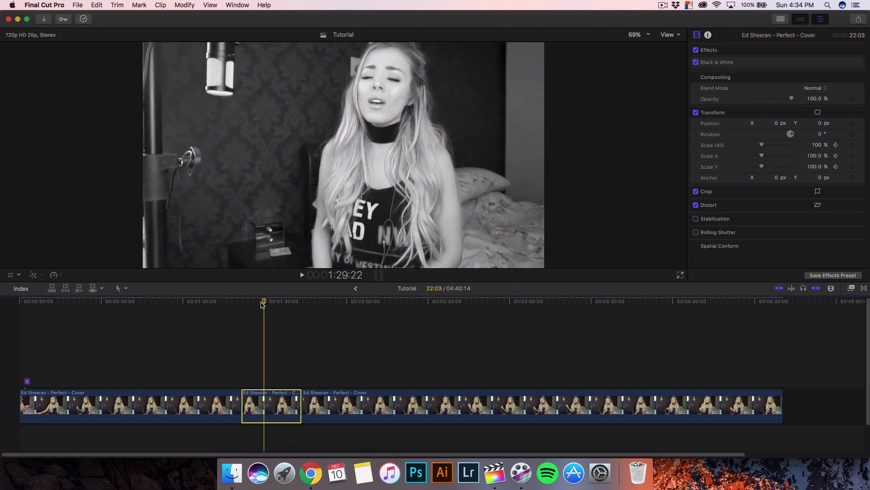
left_click(19, 275)
left_click(32, 286)
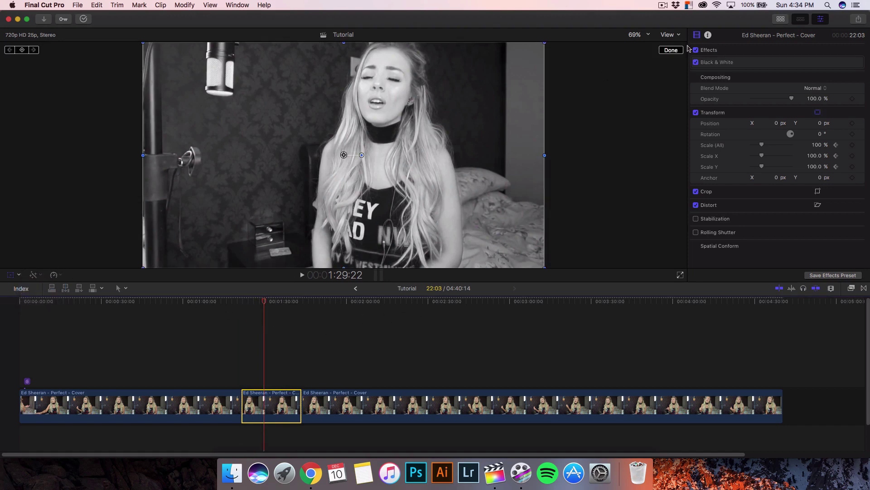
left_click(671, 50)
left_click_drag(264, 301, 25, 304)
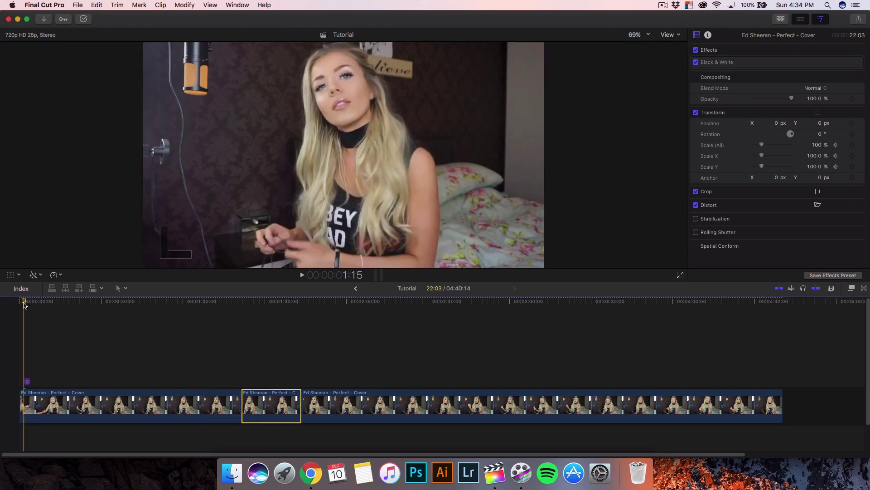